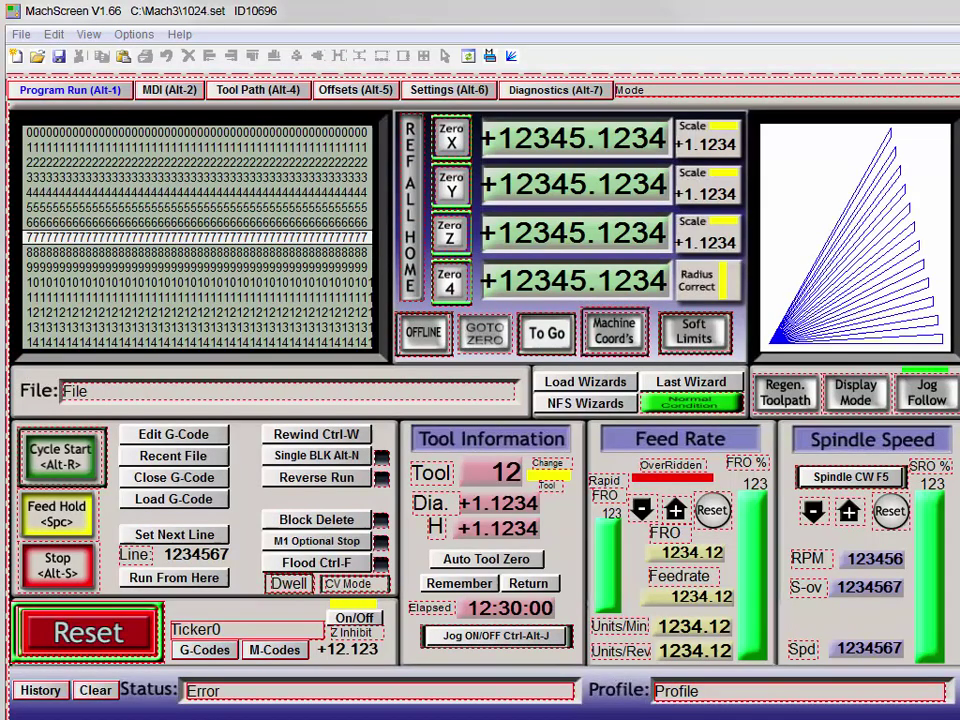
- Open the 1024.set screen set from the Mach3 folder
click(38, 57)
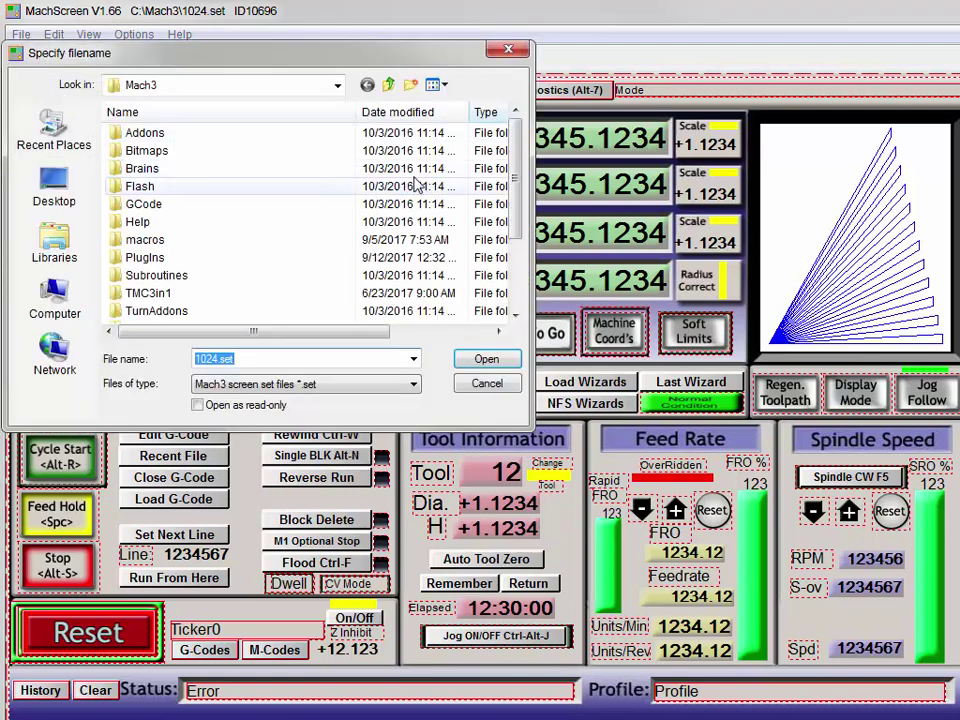
drag(518, 178, 518, 242)
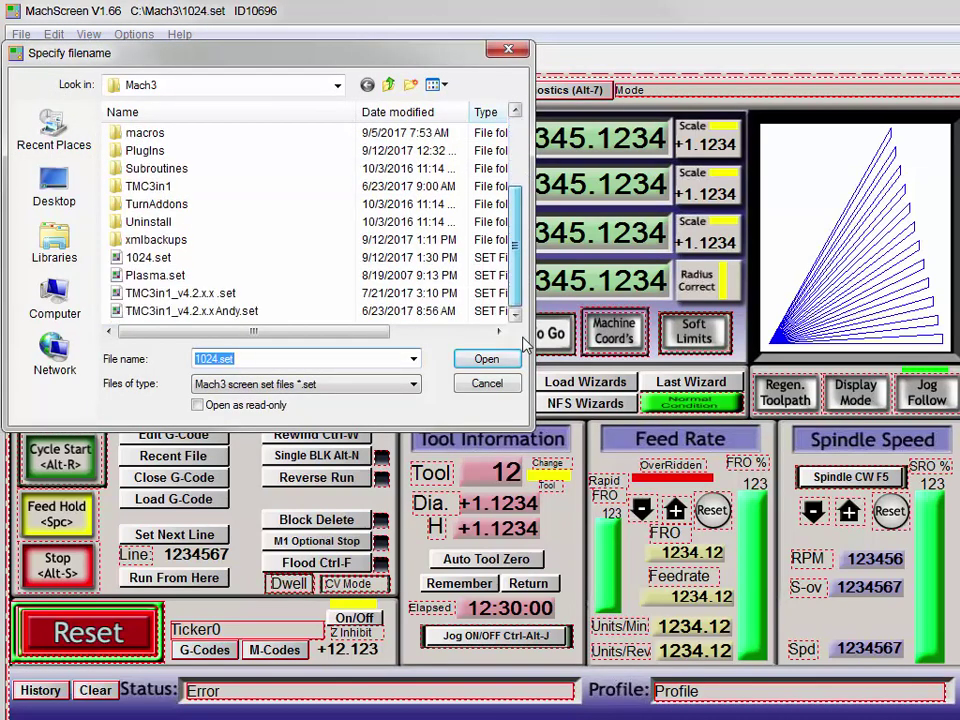
click(152, 257)
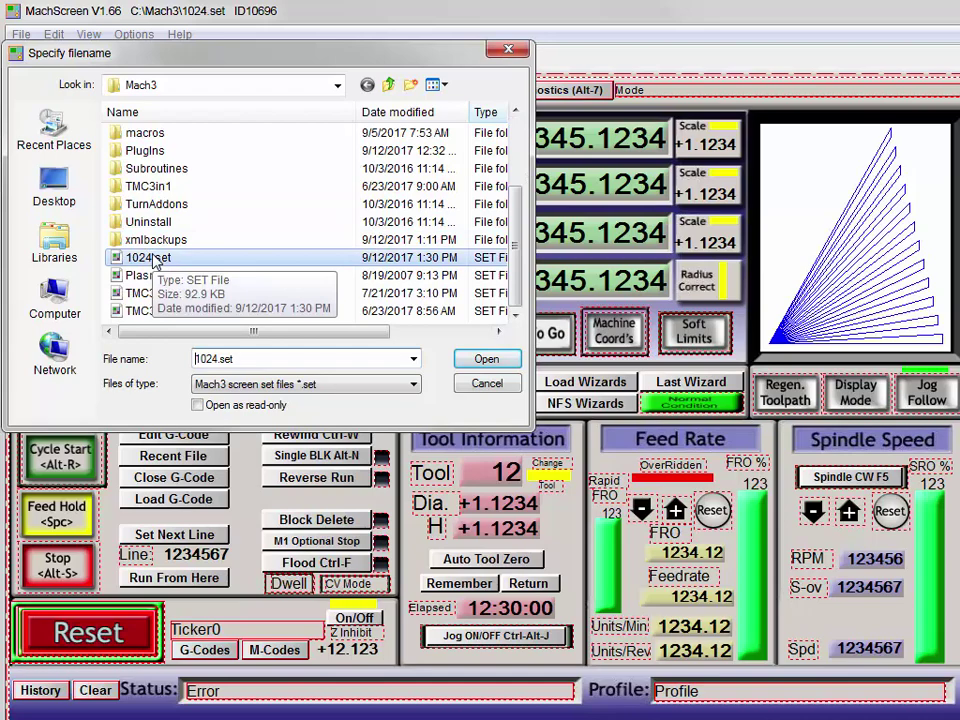
click(478, 361)
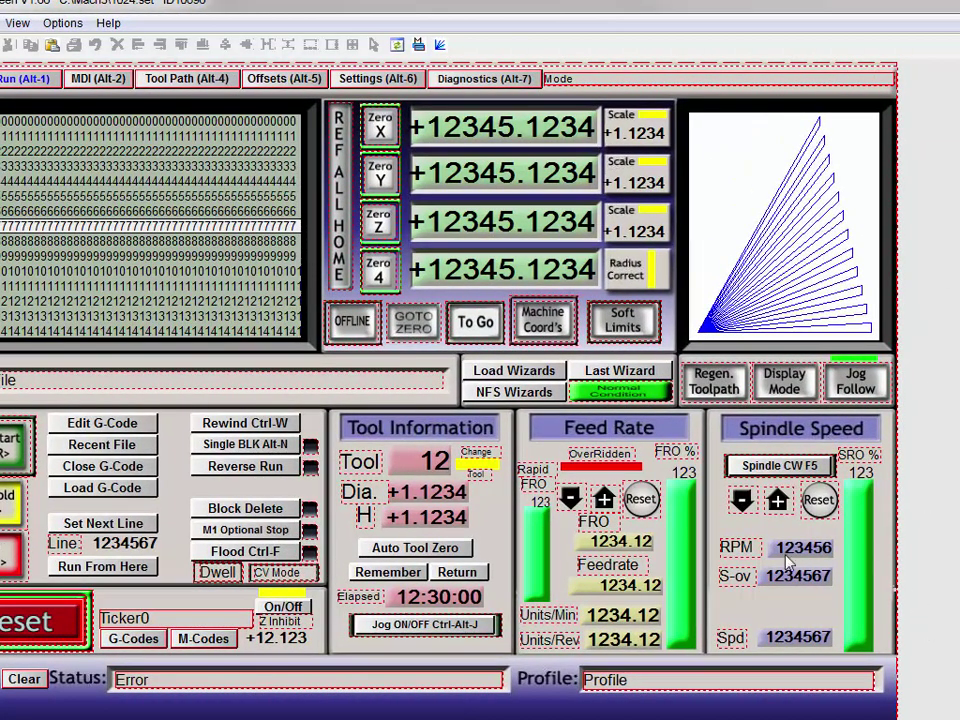
- Select the RPM label on the Program Run screen, then deselect it
mouse_move(736, 557)
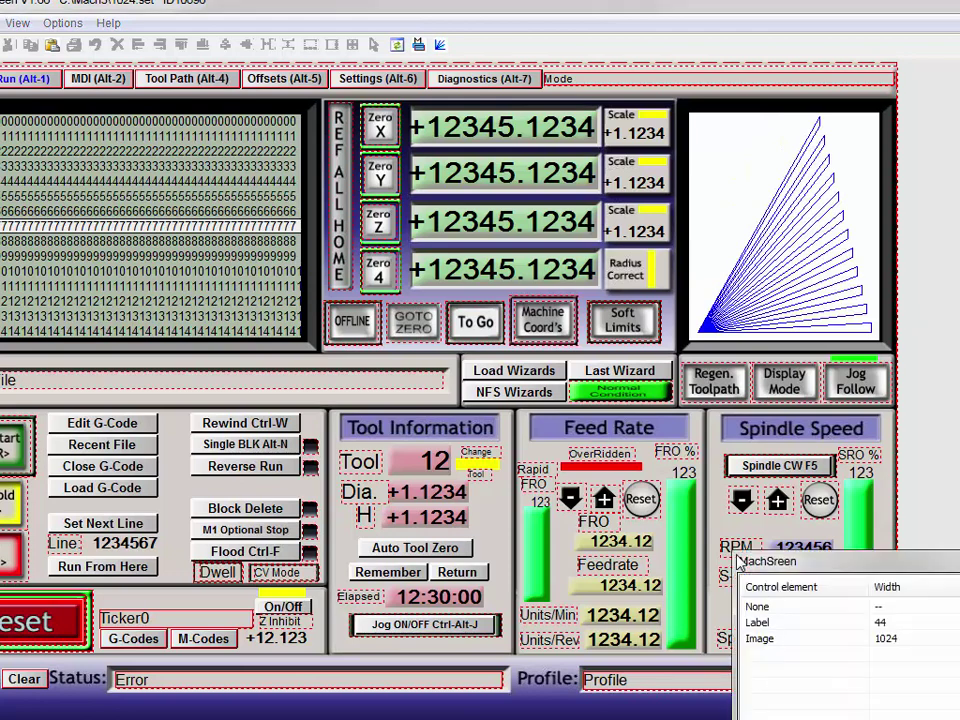
click(765, 622)
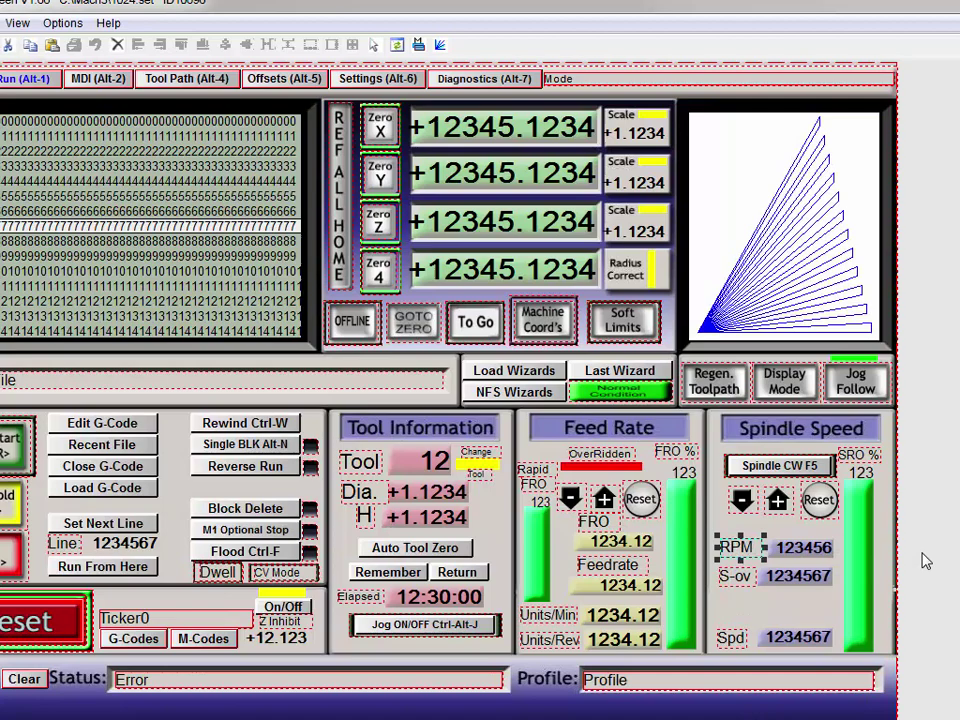
click(832, 130)
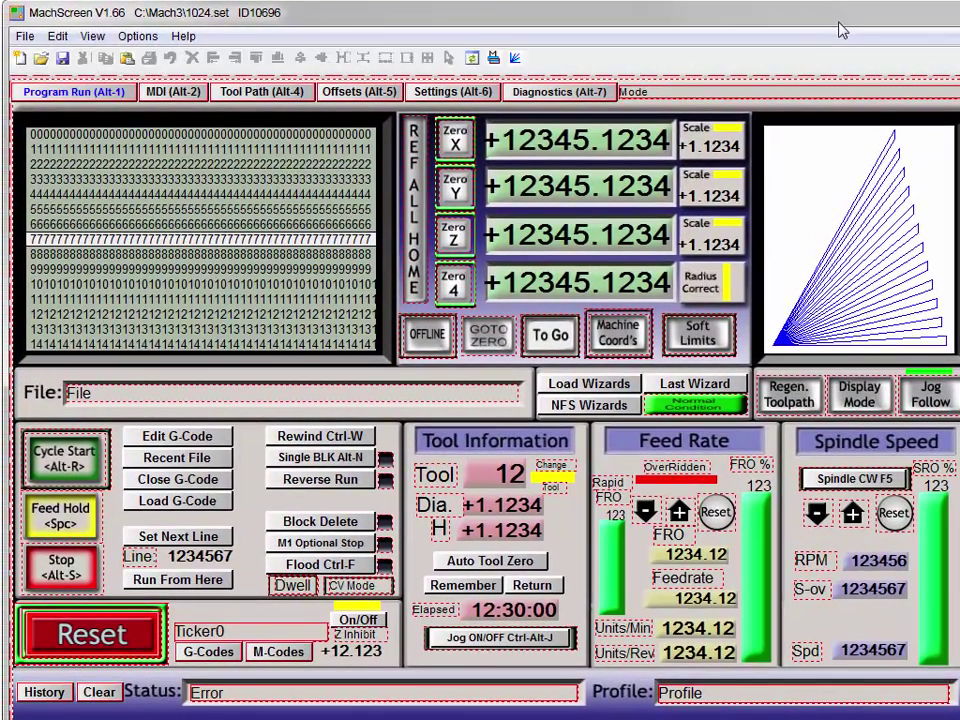
- Copy and paste the Spd label, placing the duplicate above the Spd readout
double_click(812, 663)
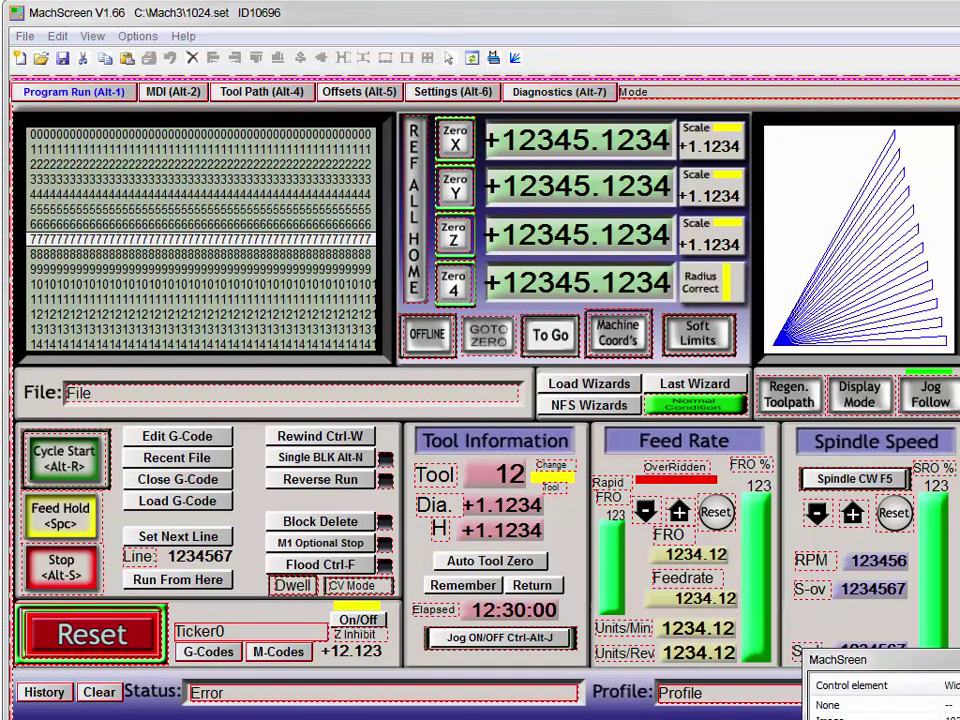
click(805, 652)
right_click(806, 652)
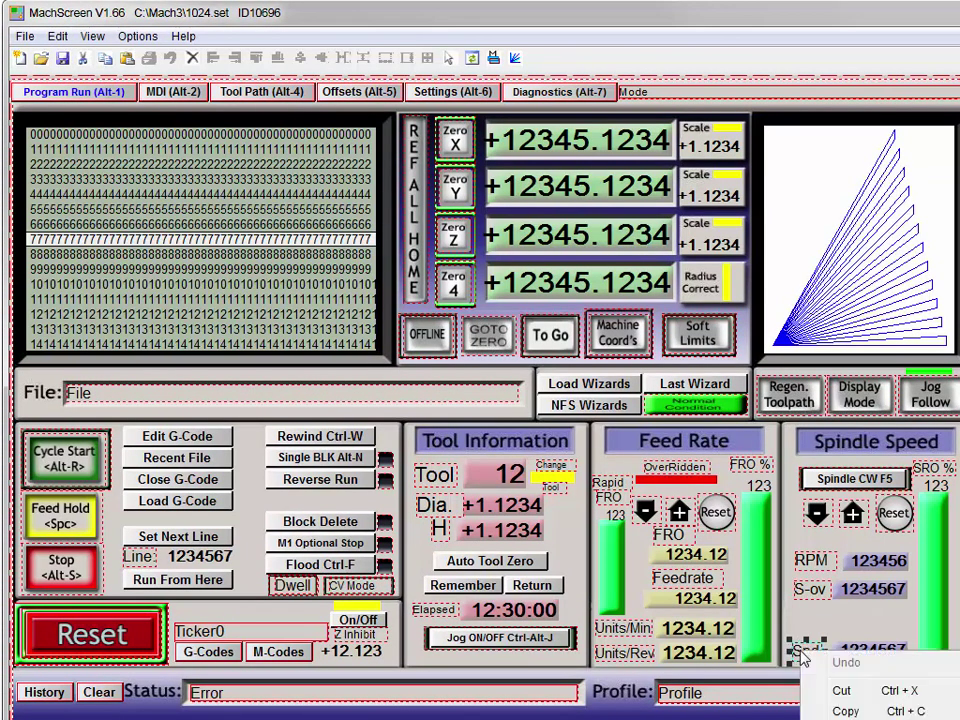
click(838, 710)
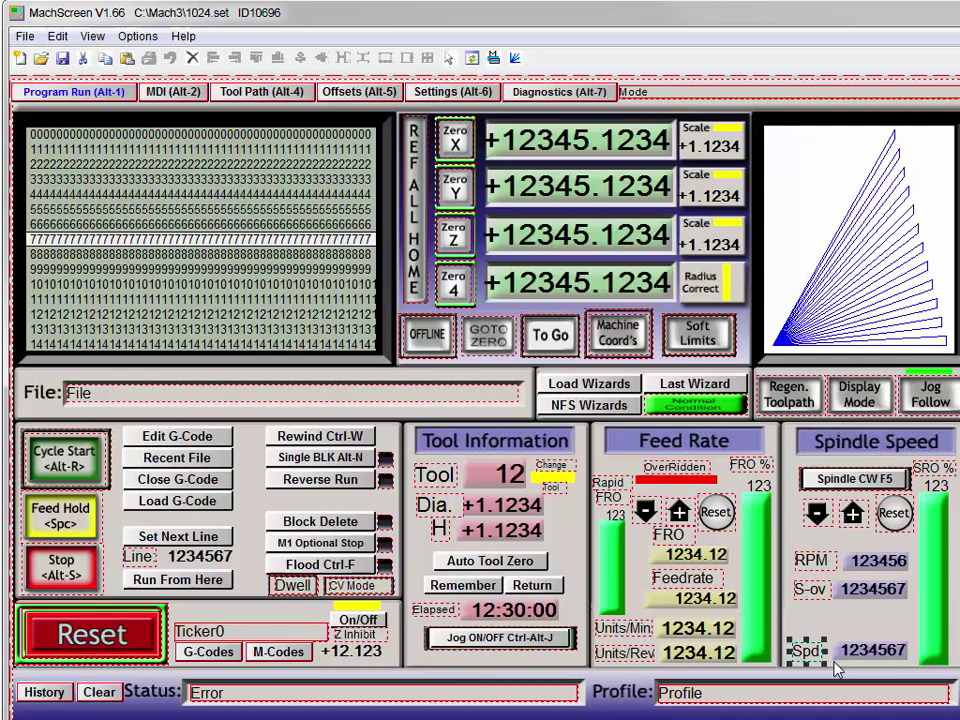
right_click(825, 647)
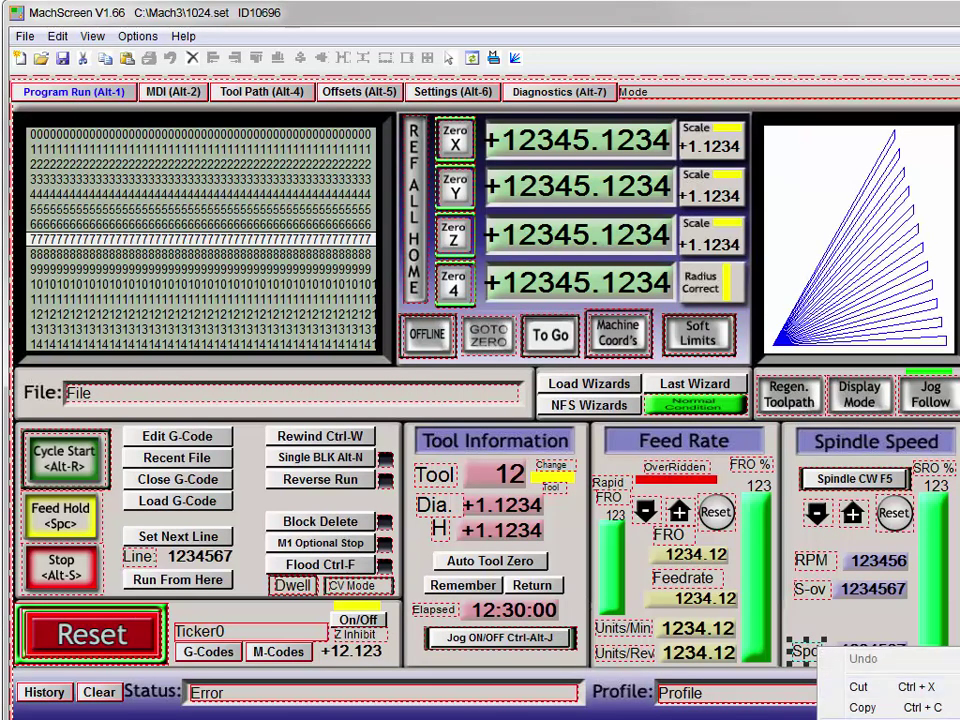
click(848, 693)
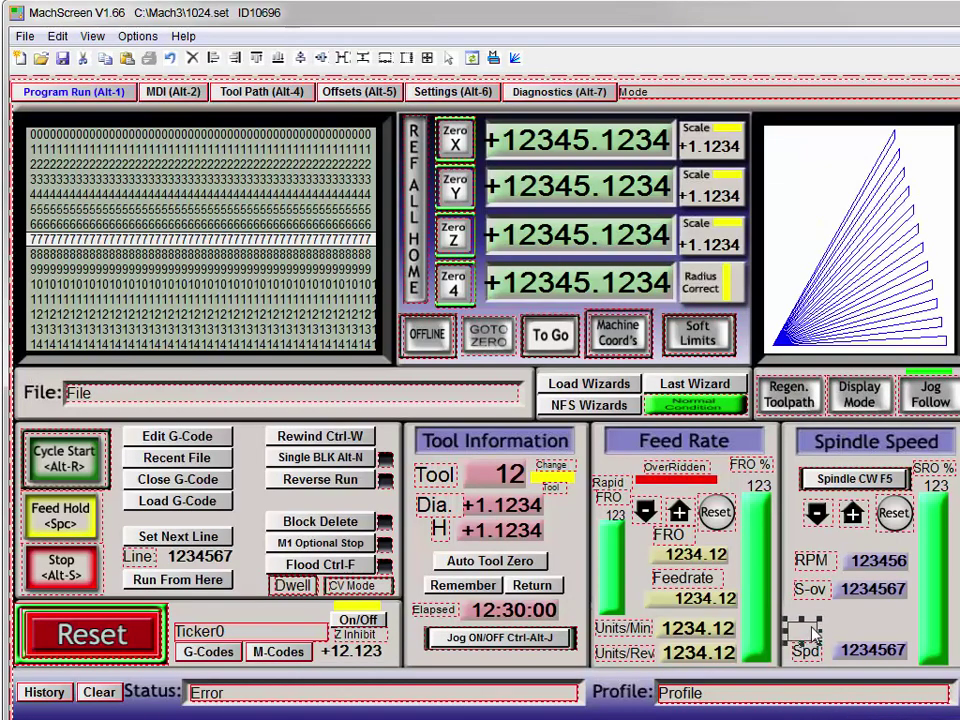
drag(795, 608, 818, 625)
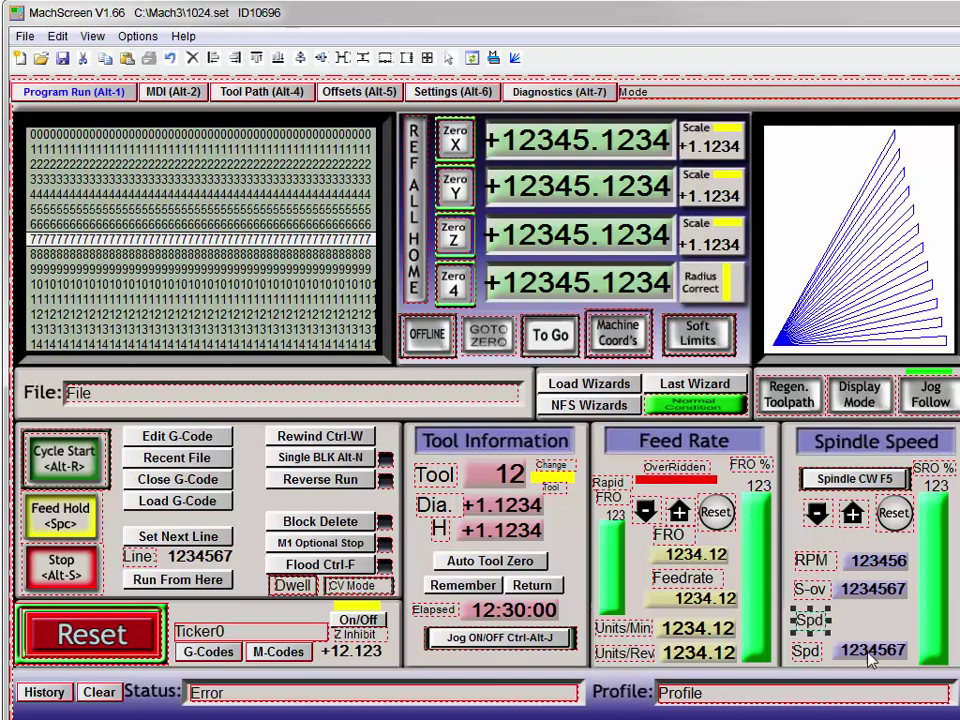
- Change the duplicate label's text to P# in its Properties
double_click(811, 620)
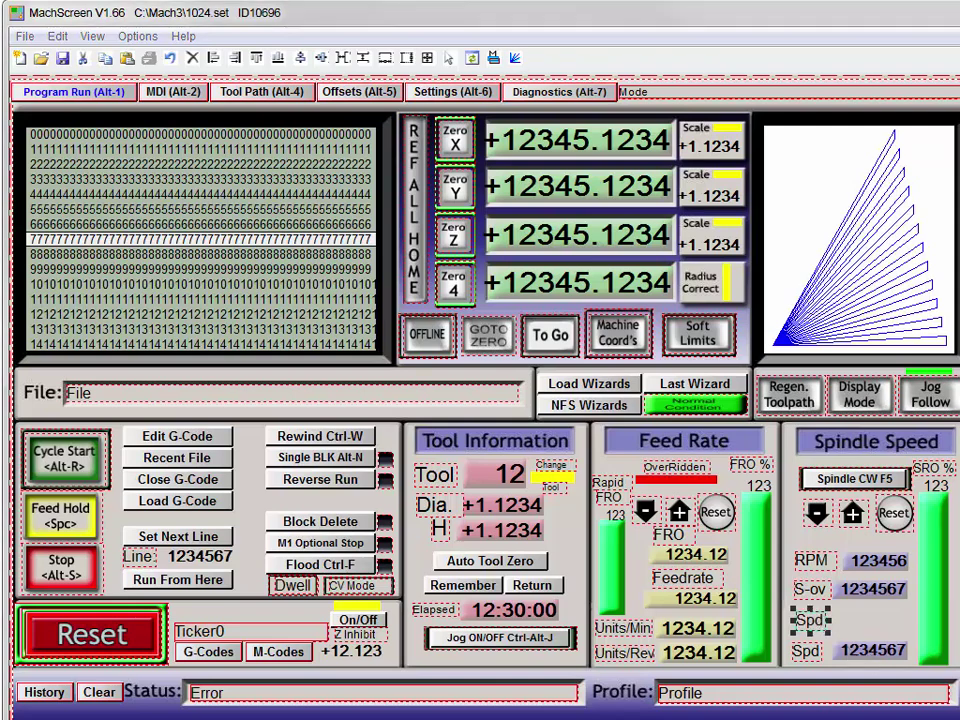
drag(881, 90, 358, 92)
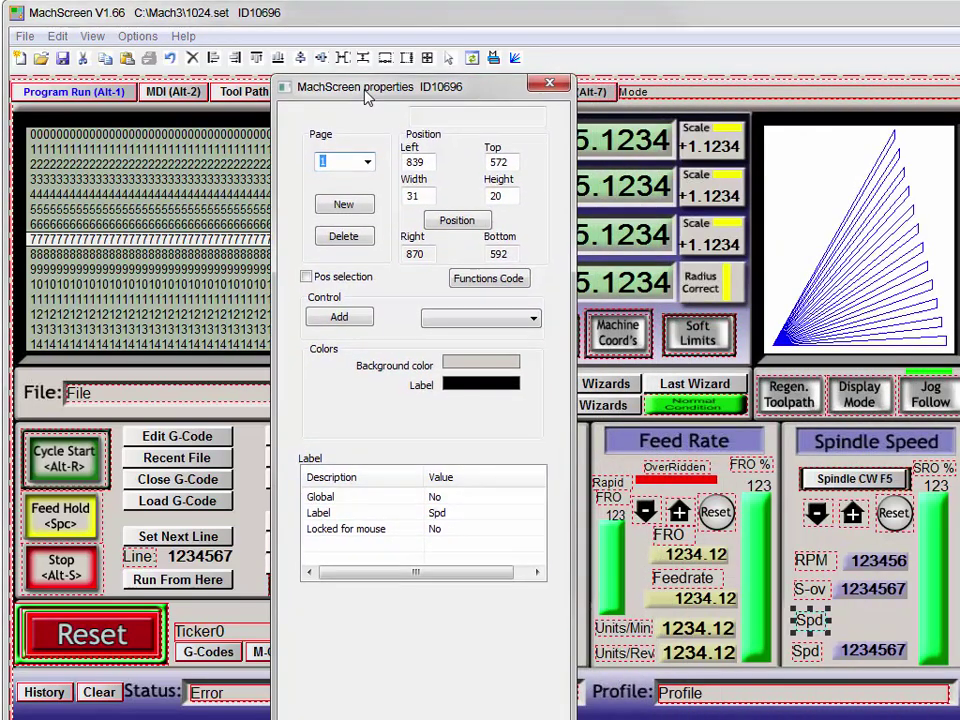
click(452, 510)
click(455, 511)
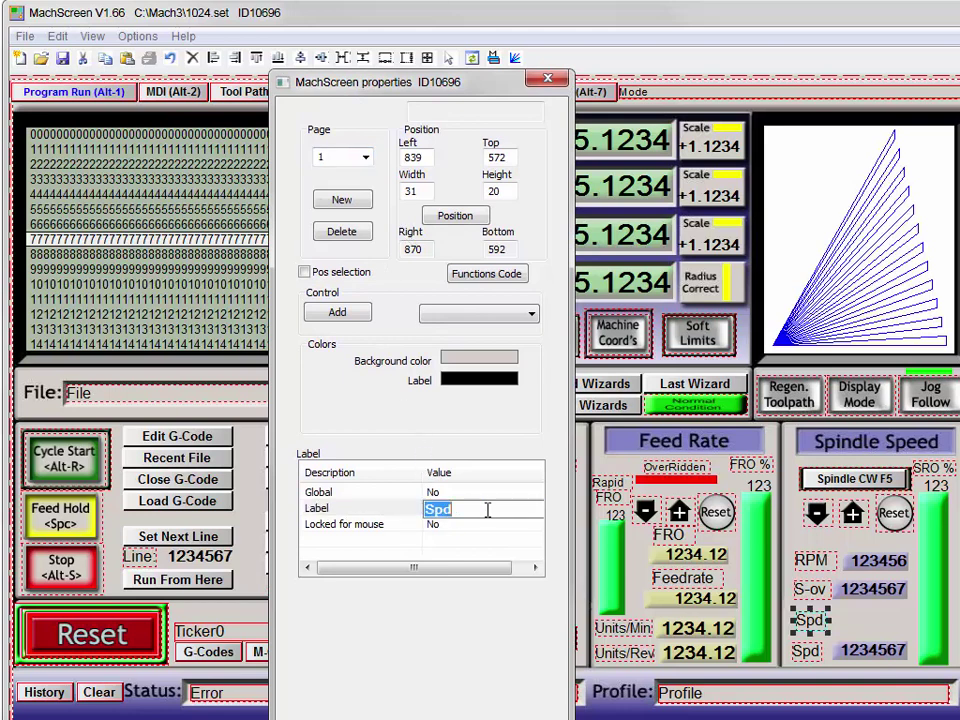
text(P#@)
key(BackSpace)
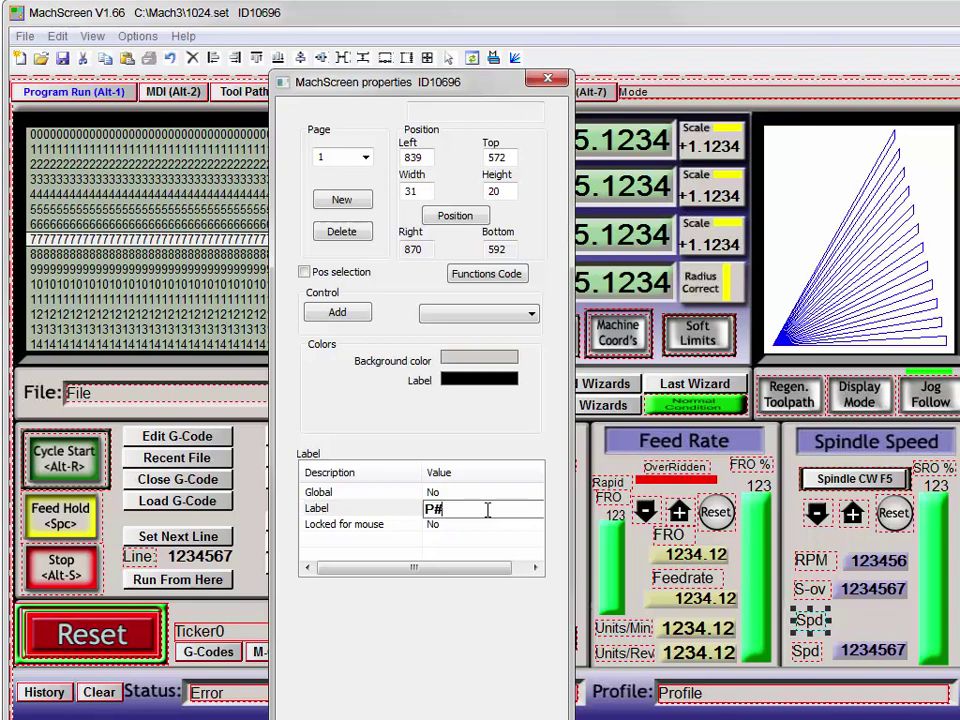
key(Return)
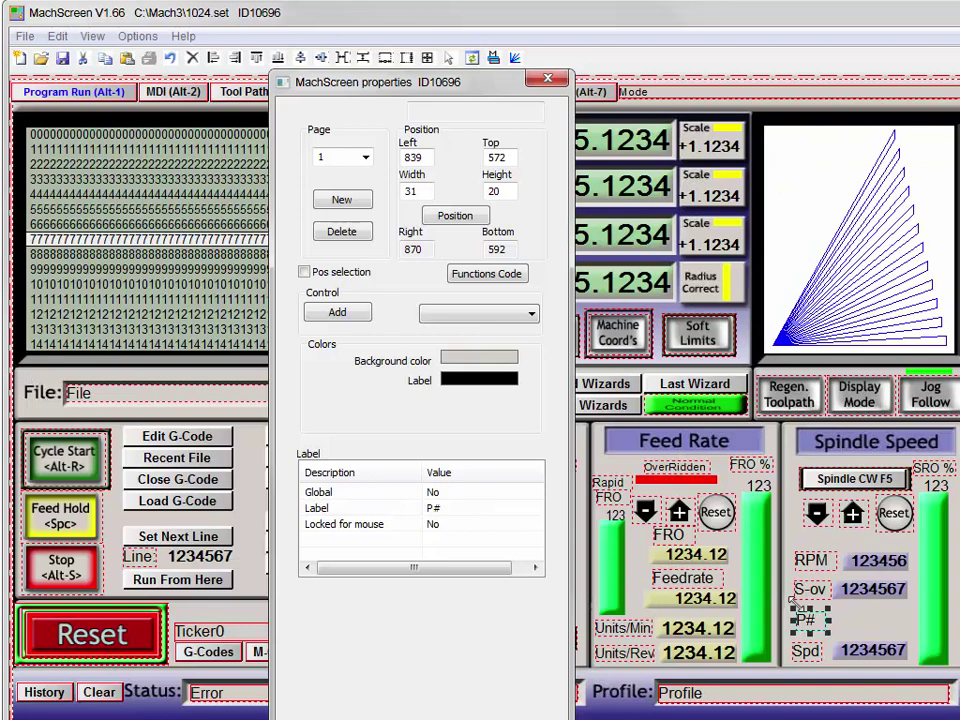
- Place a copy of the Spd readout beside the P# label
right_click(845, 650)
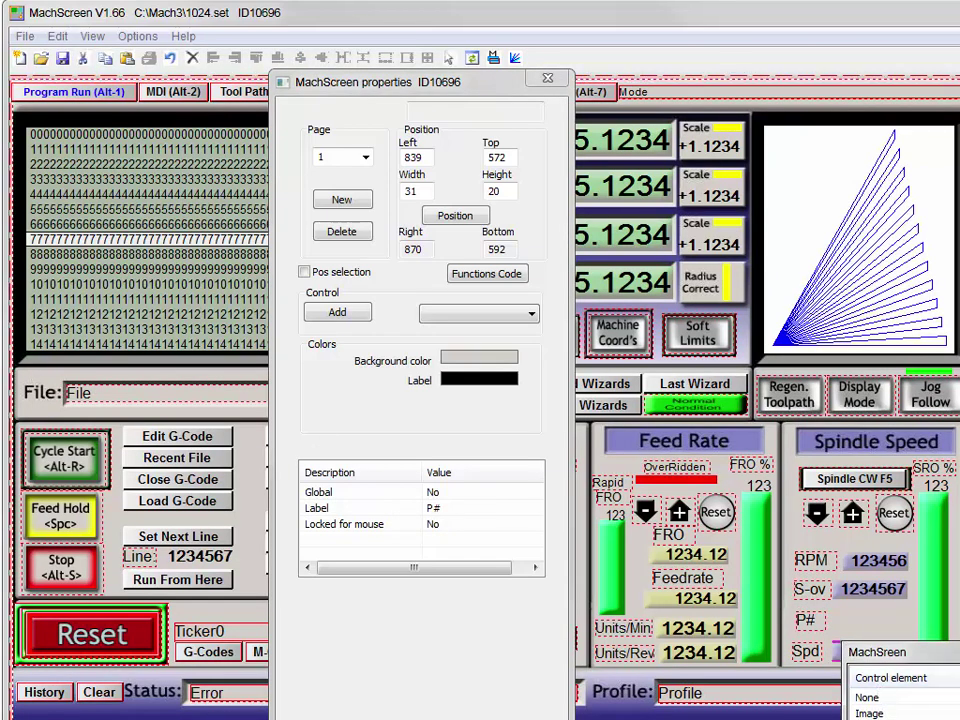
click(880, 718)
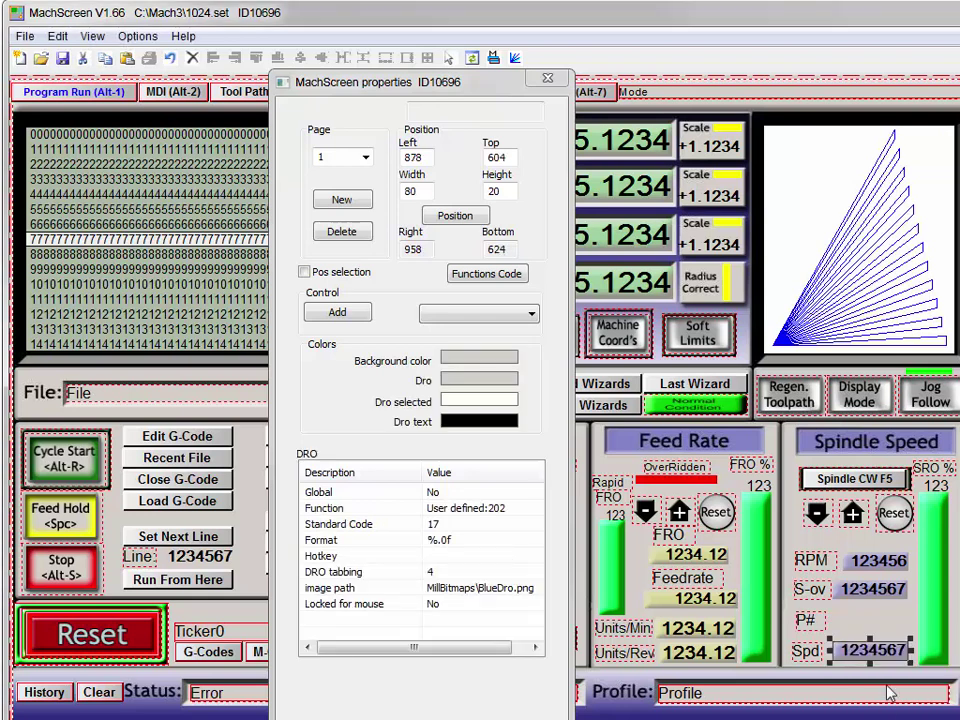
right_click(868, 650)
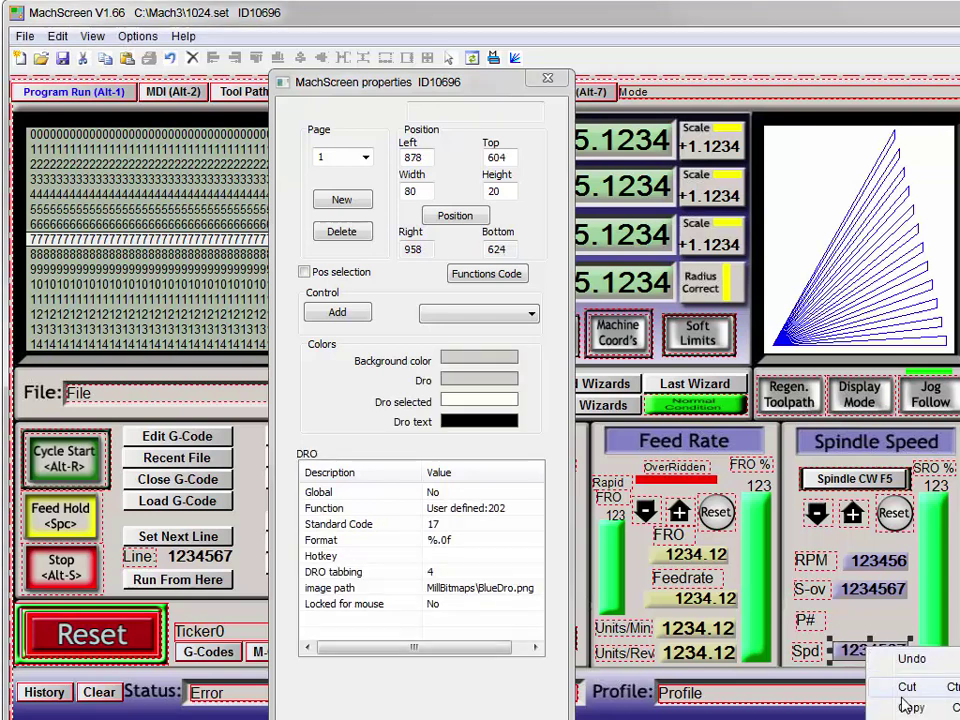
right_click(880, 660)
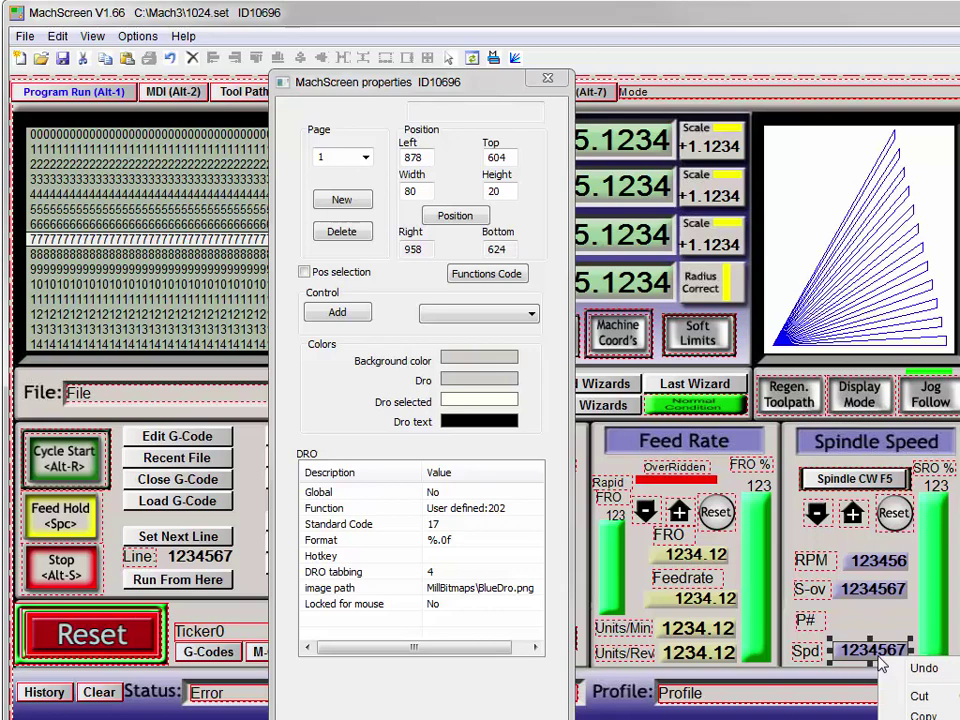
key(Escape)
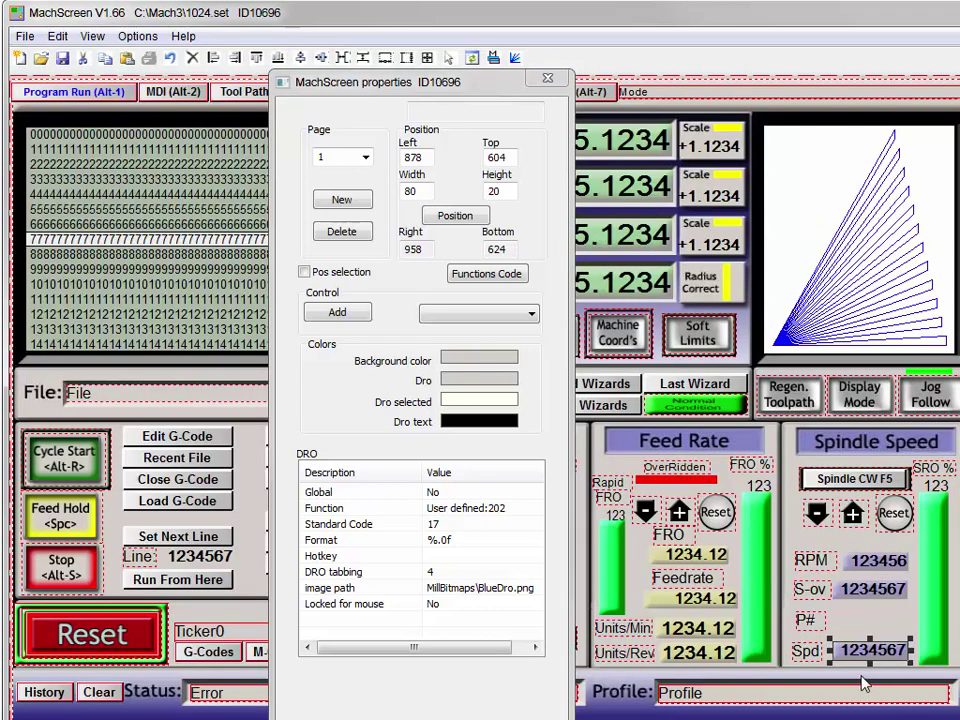
click(852, 625)
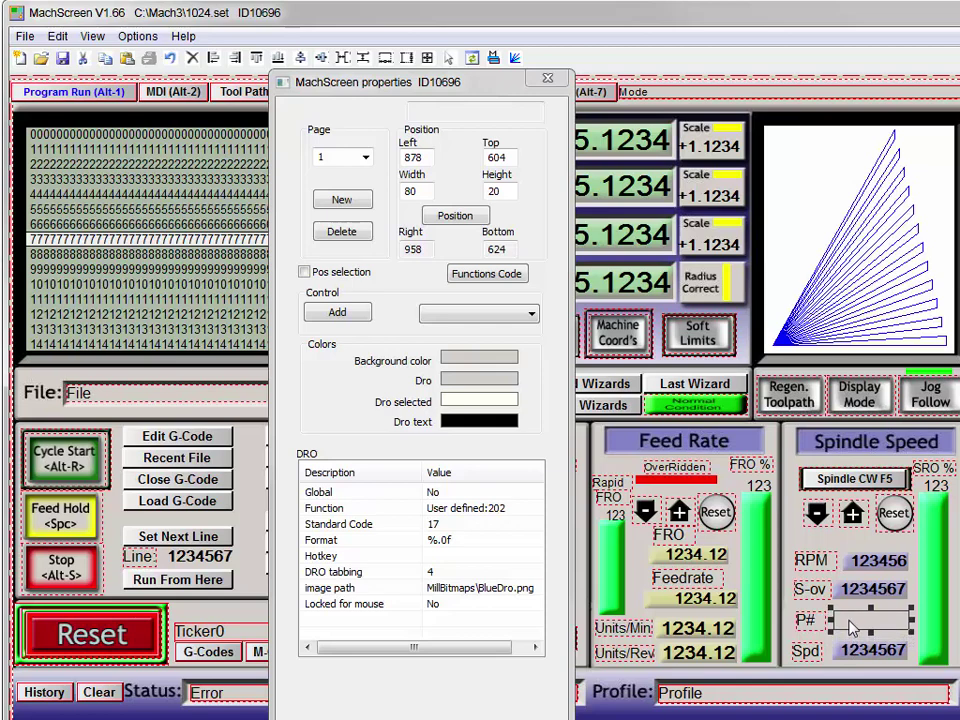
drag(852, 627, 853, 627)
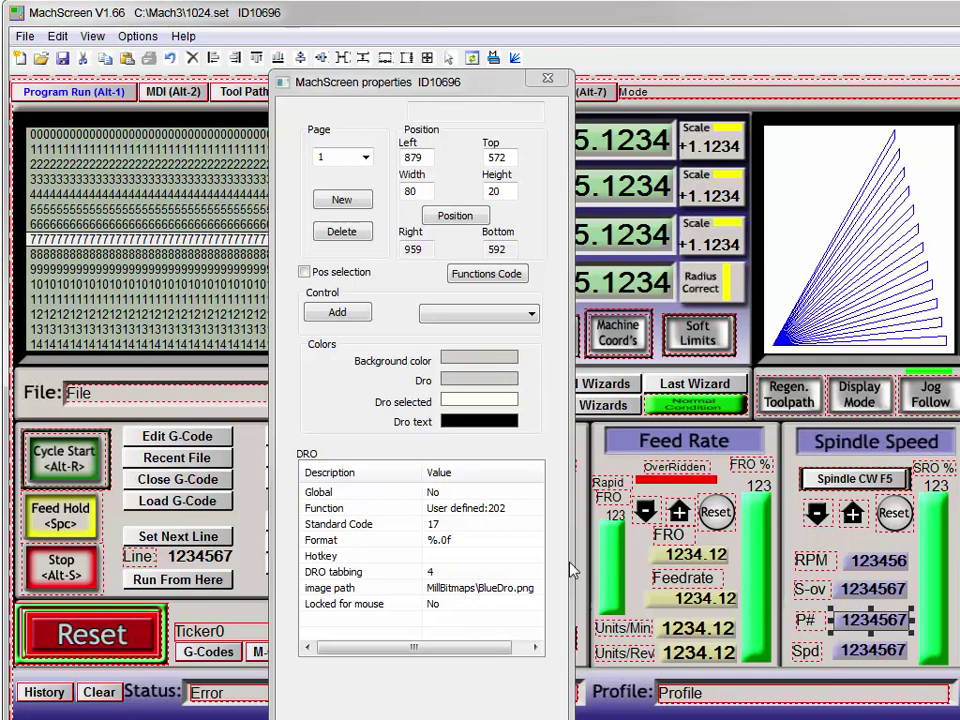
- Set the readout's Function to OEM Pulley DRO (code 56)
click(492, 512)
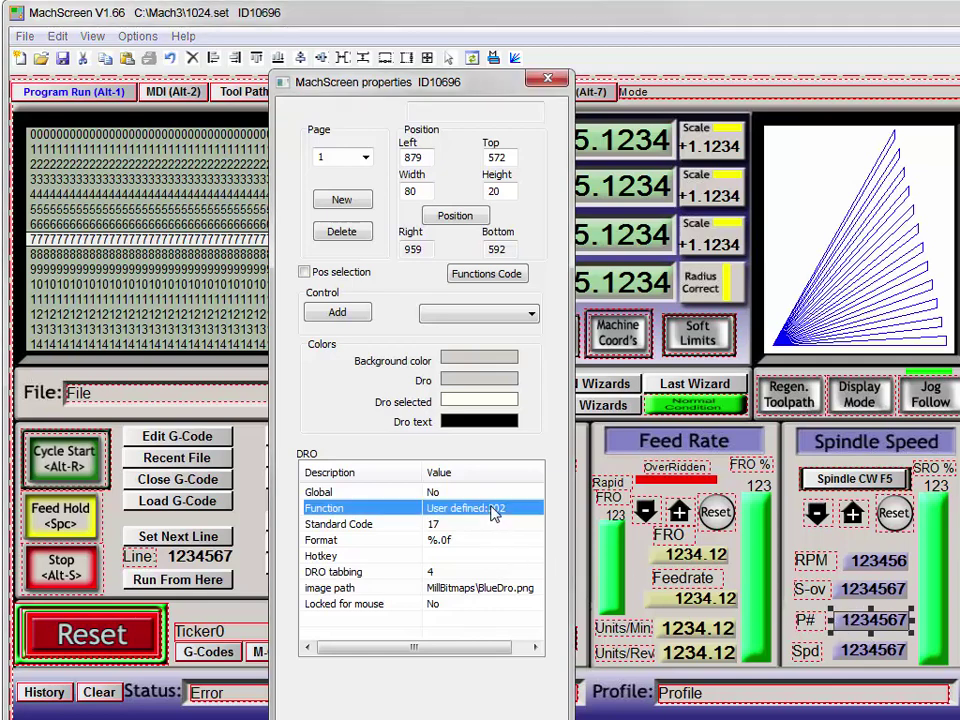
click(492, 512)
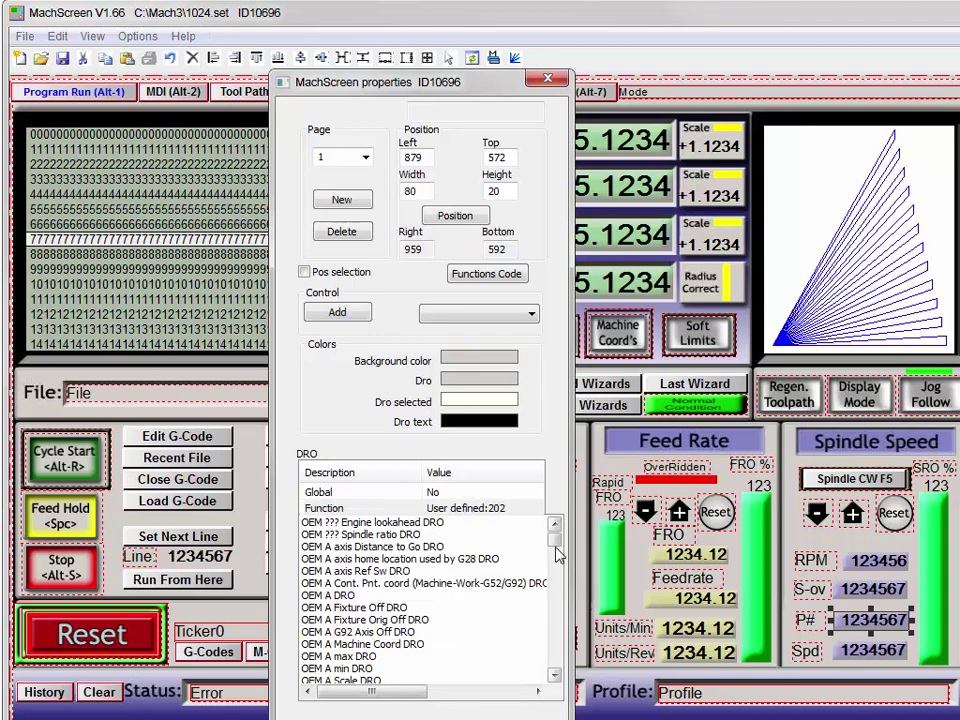
scroll(557, 562, down, 1)
drag(558, 556, 558, 606)
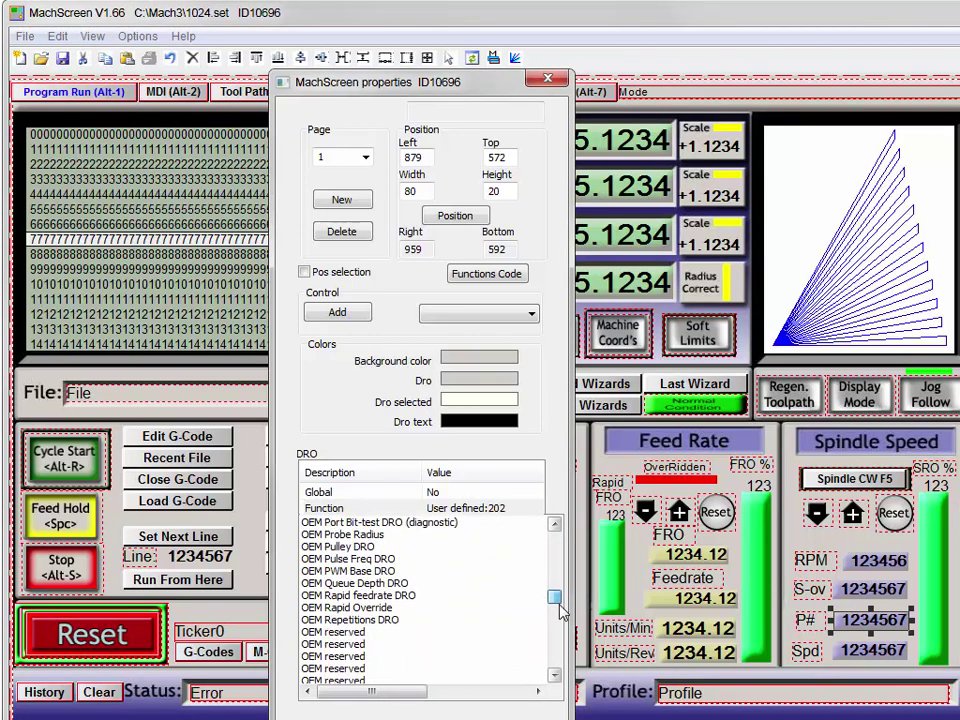
click(370, 548)
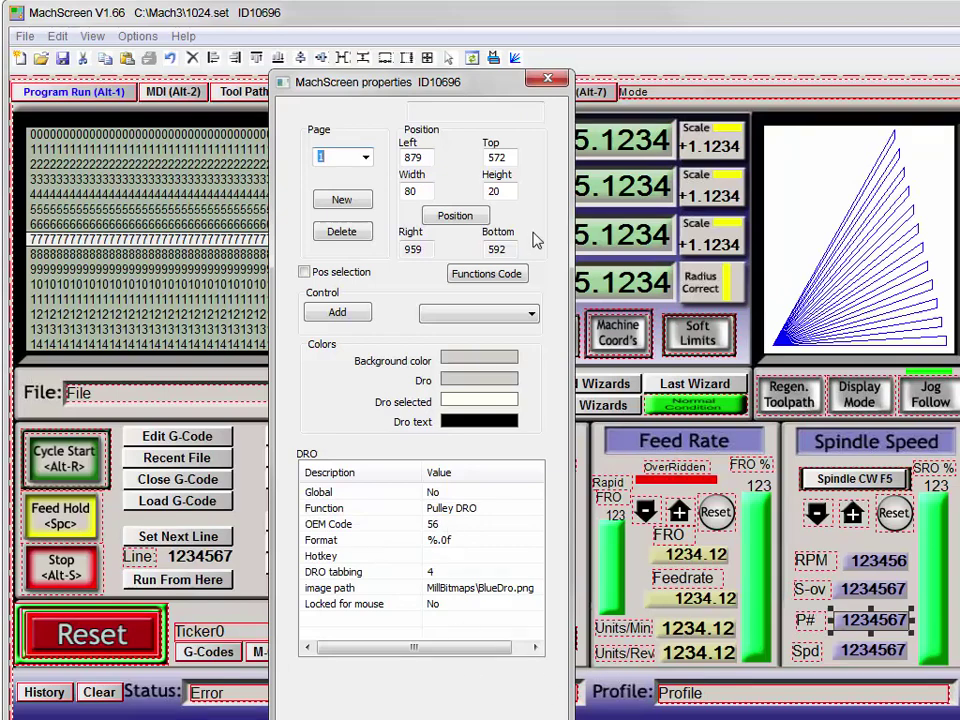
drag(447, 101, 959, 101)
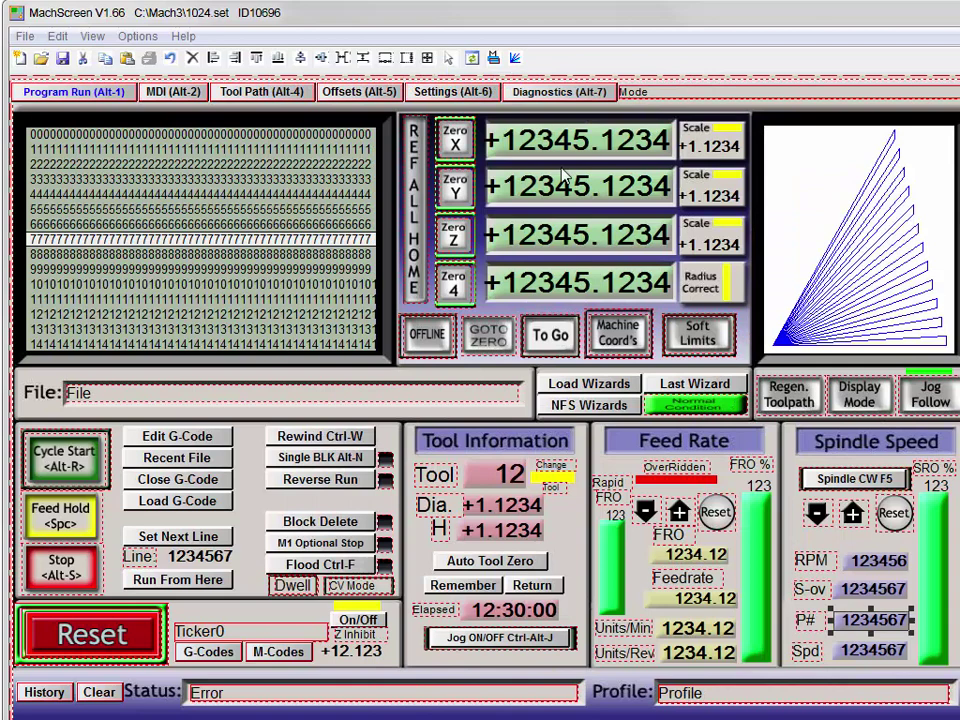
- Save the edited layout and load 1024.set in Mach3 via View > Load Screens
click(62, 60)
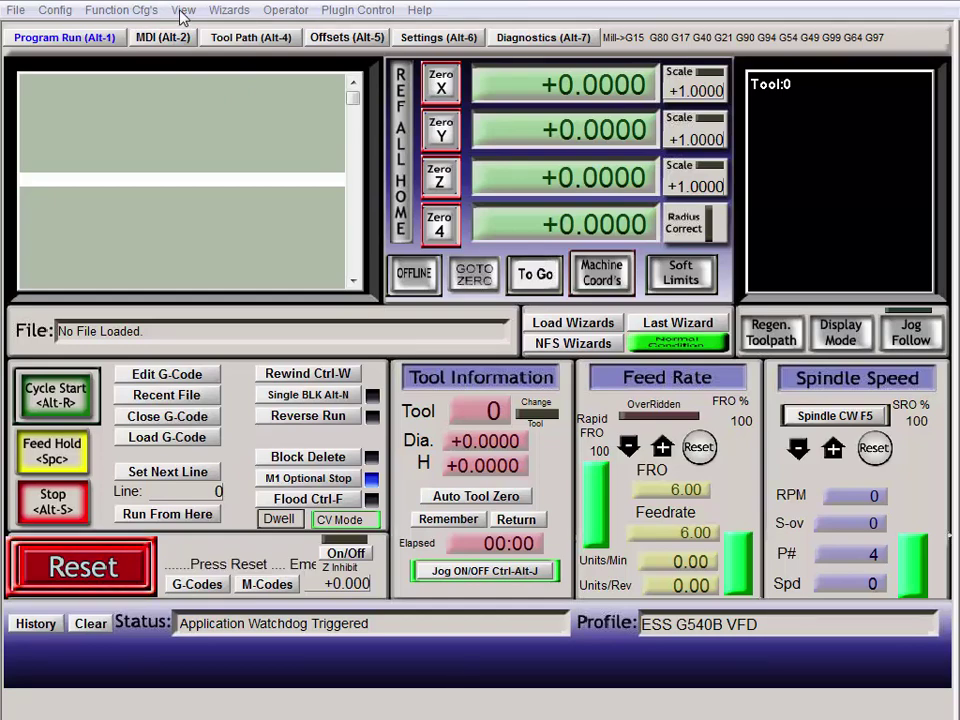
click(183, 10)
click(206, 32)
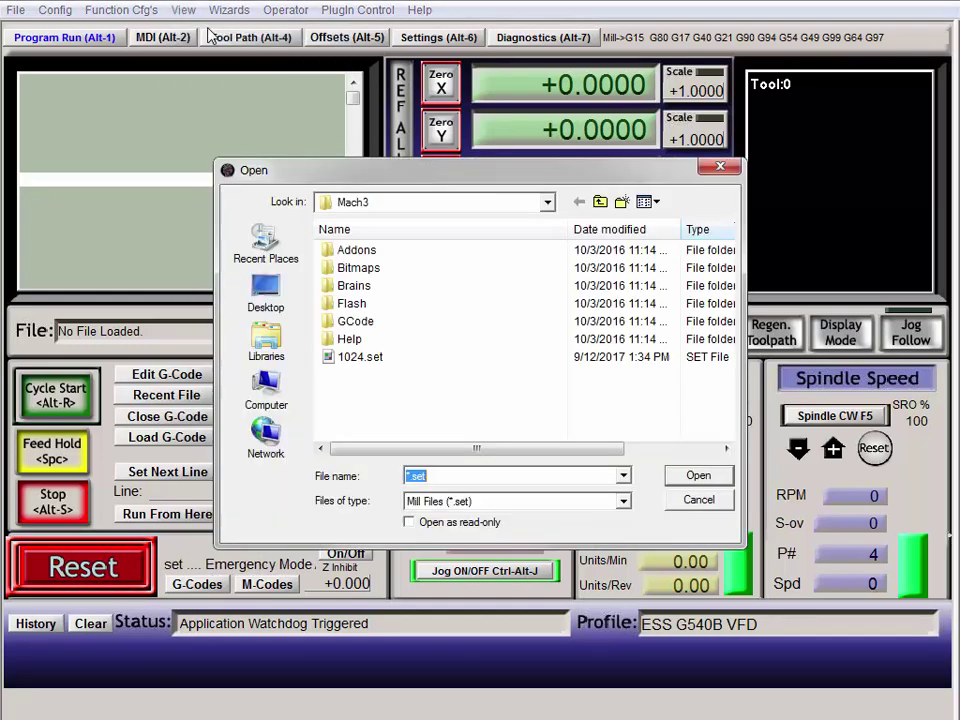
scroll(727, 405, down, 2)
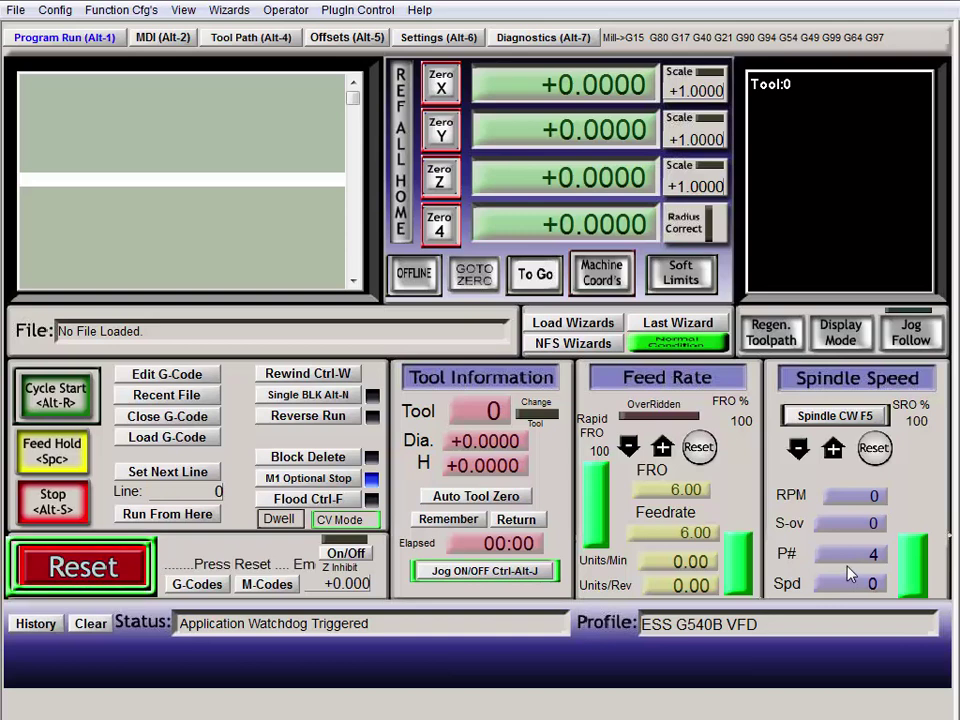
click(55, 10)
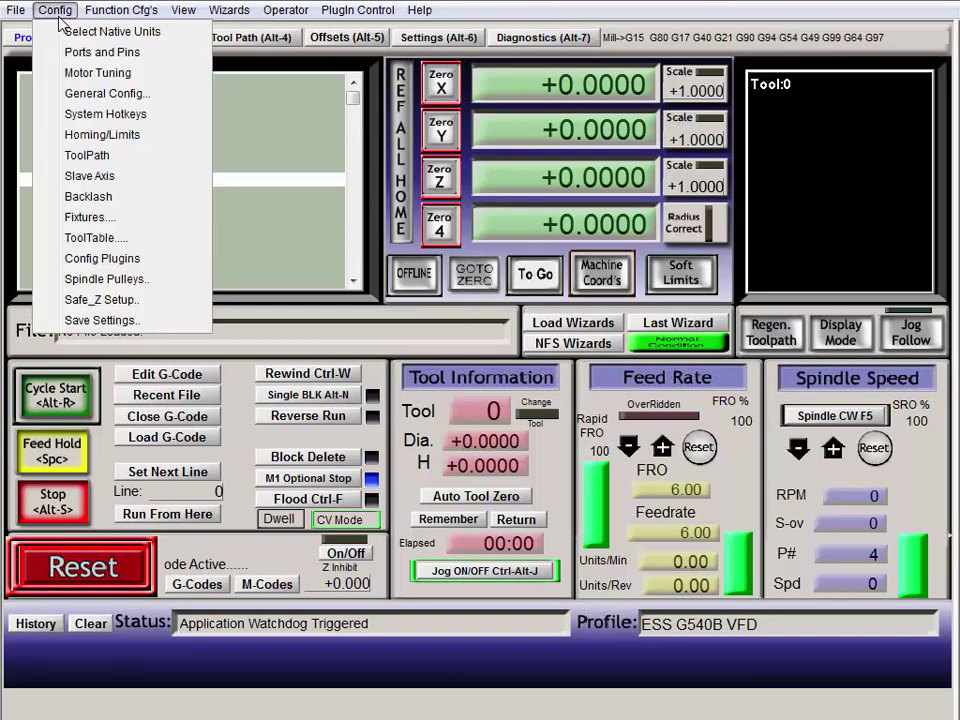
- Review the Spindle Pulleys settings, then enter 3 in the P# readout
click(103, 280)
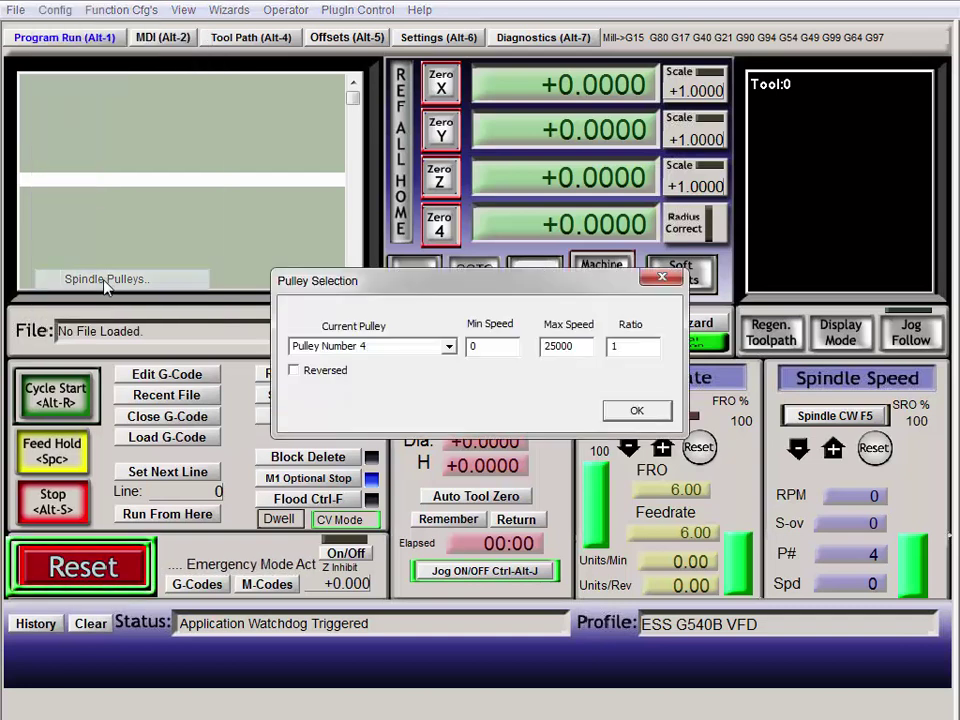
click(636, 410)
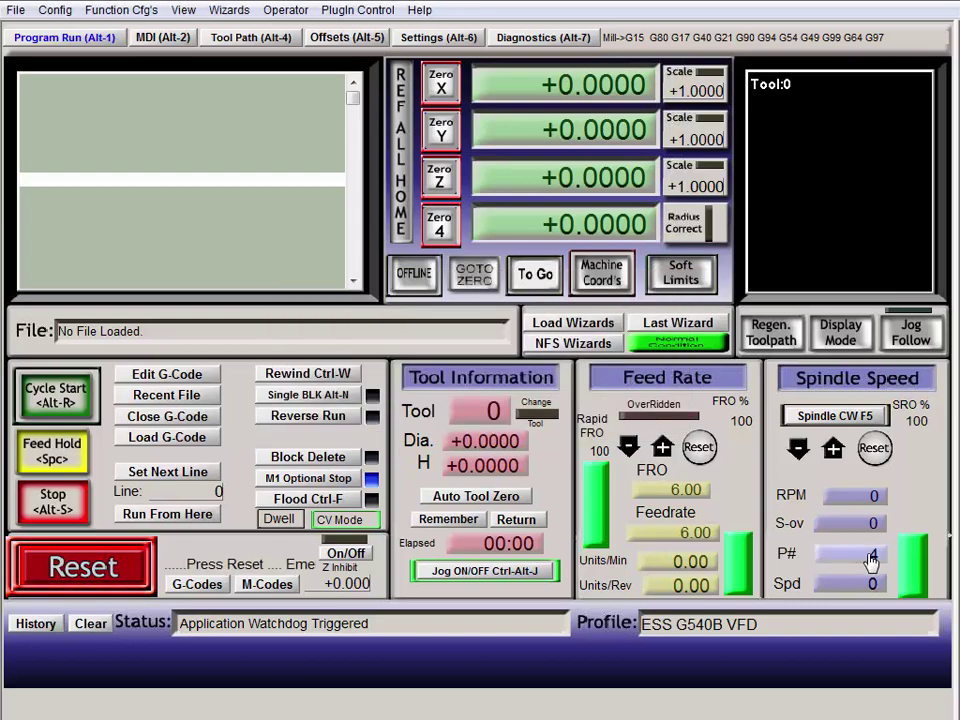
text(3)
key(Return)
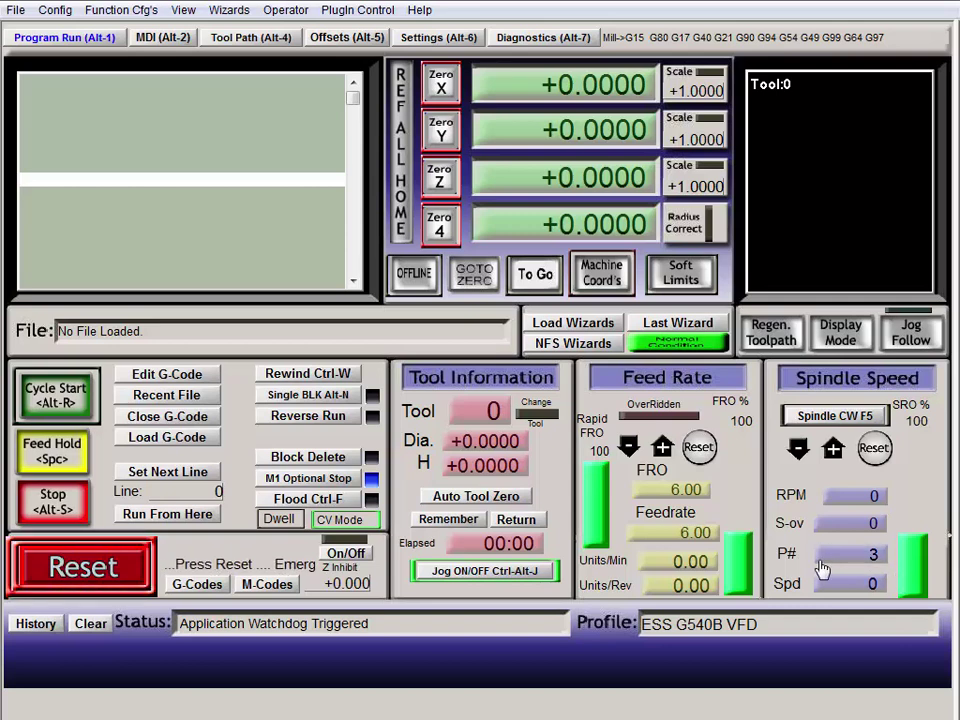
- Confirm pulley 3 in Spindle Pulleys, then set P# to 7 and verify pulley 7
click(55, 10)
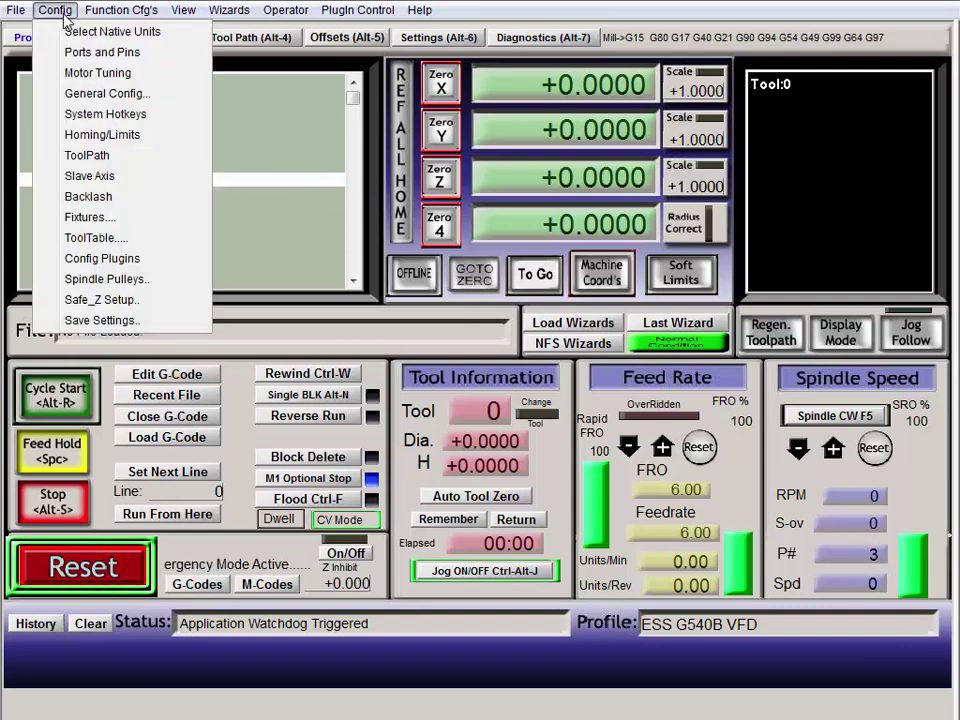
click(118, 283)
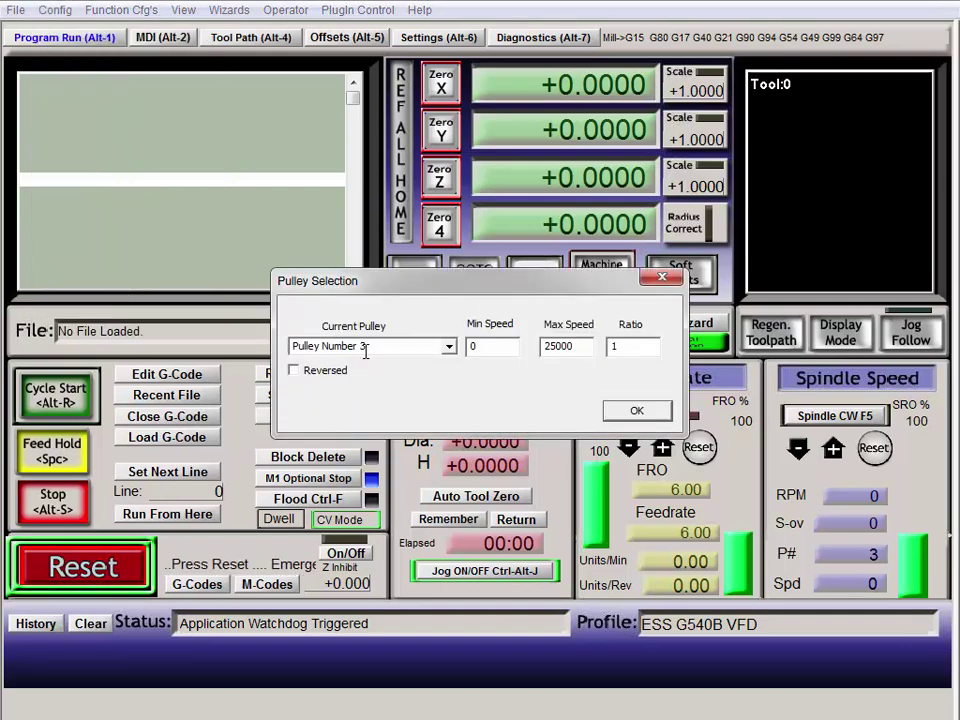
click(666, 277)
click(858, 555)
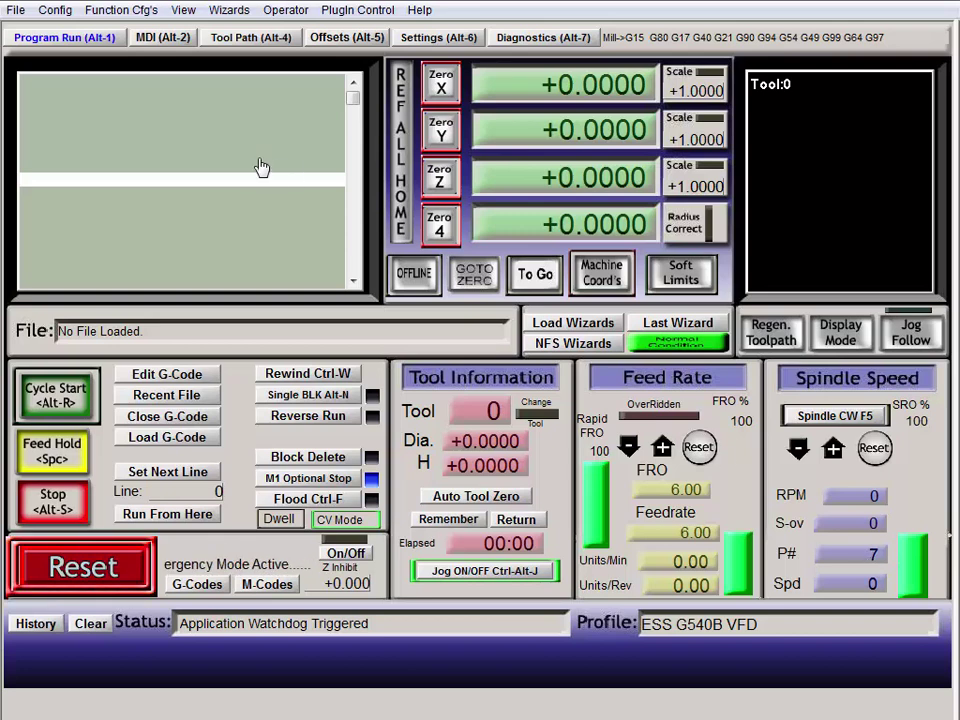
click(52, 12)
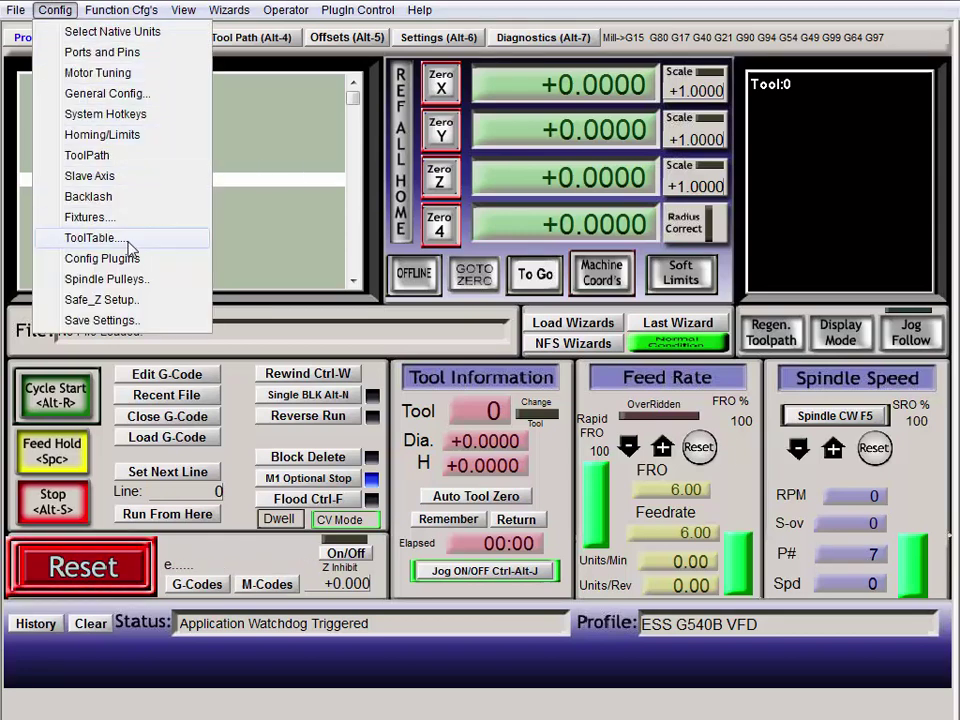
click(105, 279)
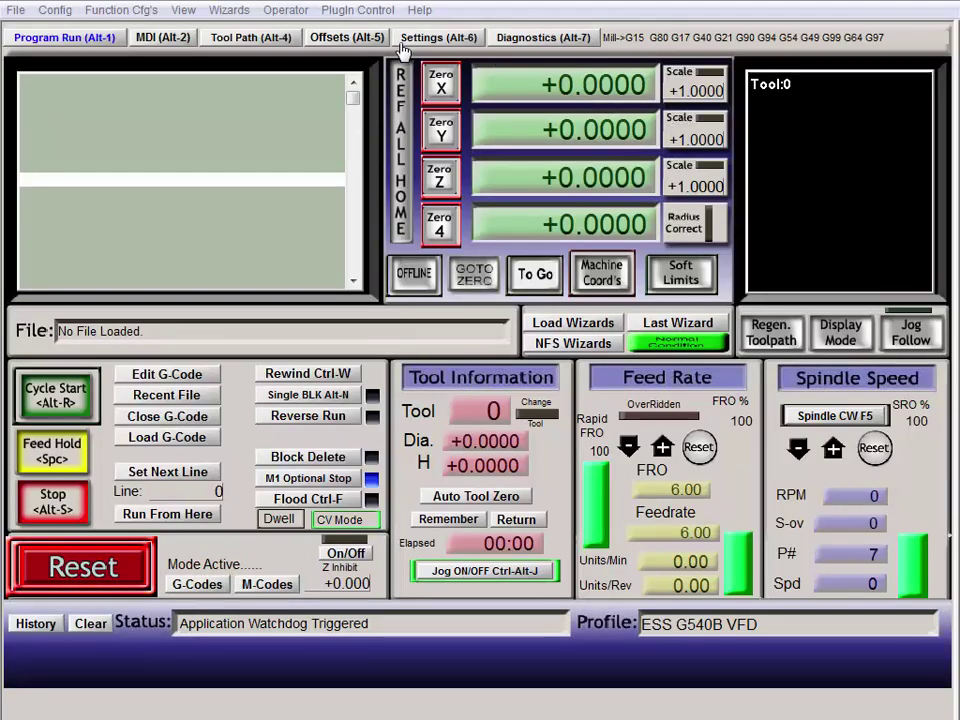
- Paste SetPulley(2) into the VB Script Editor, removing the leading space
click(274, 12)
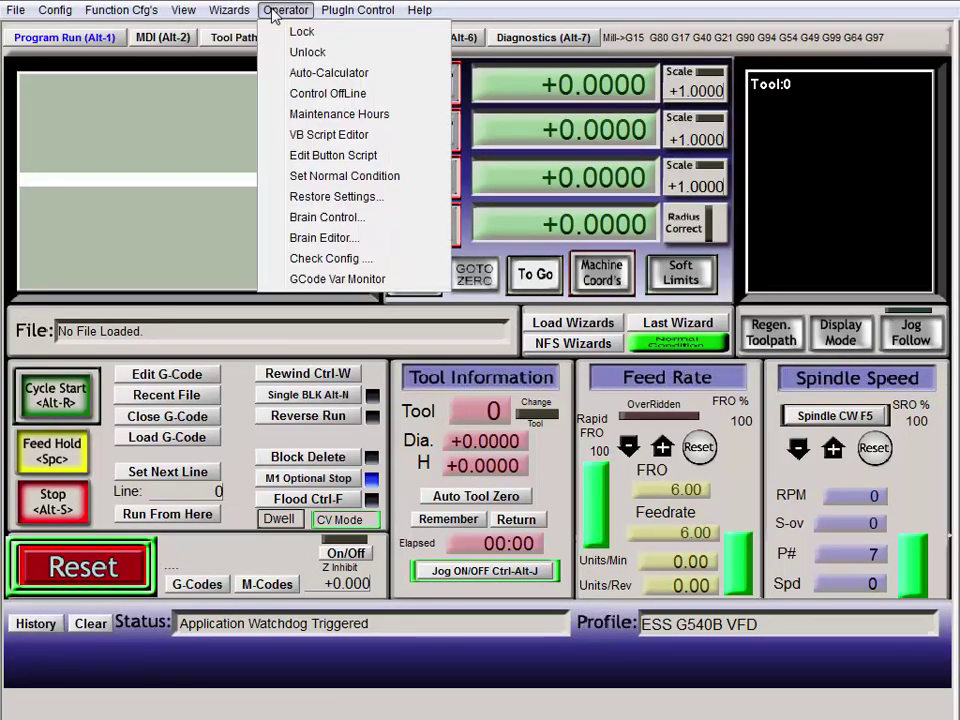
click(321, 140)
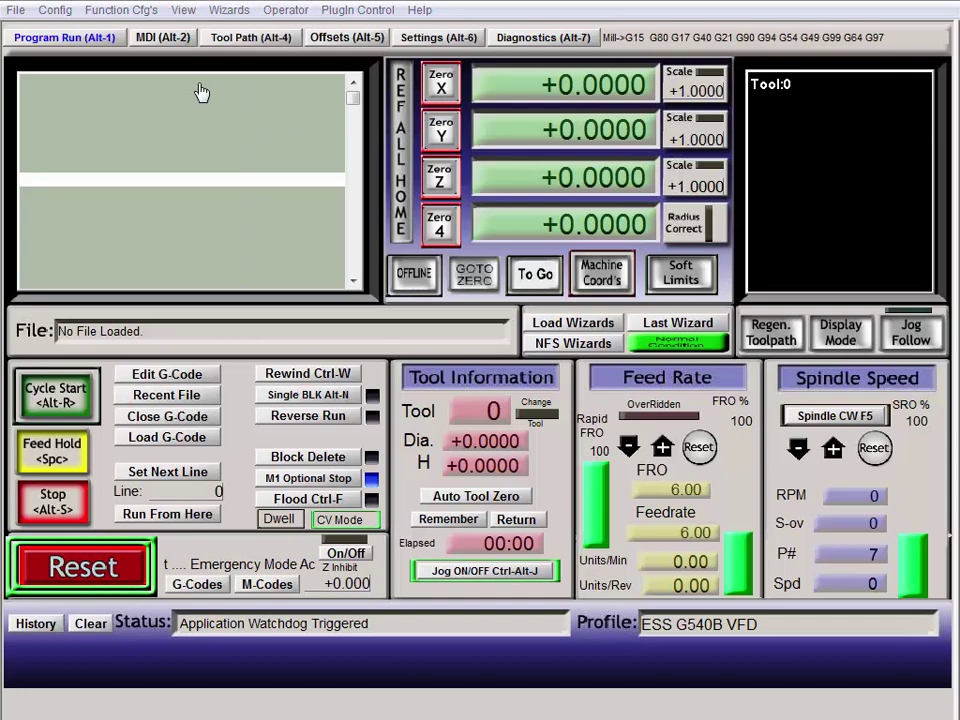
drag(171, 43, 591, 126)
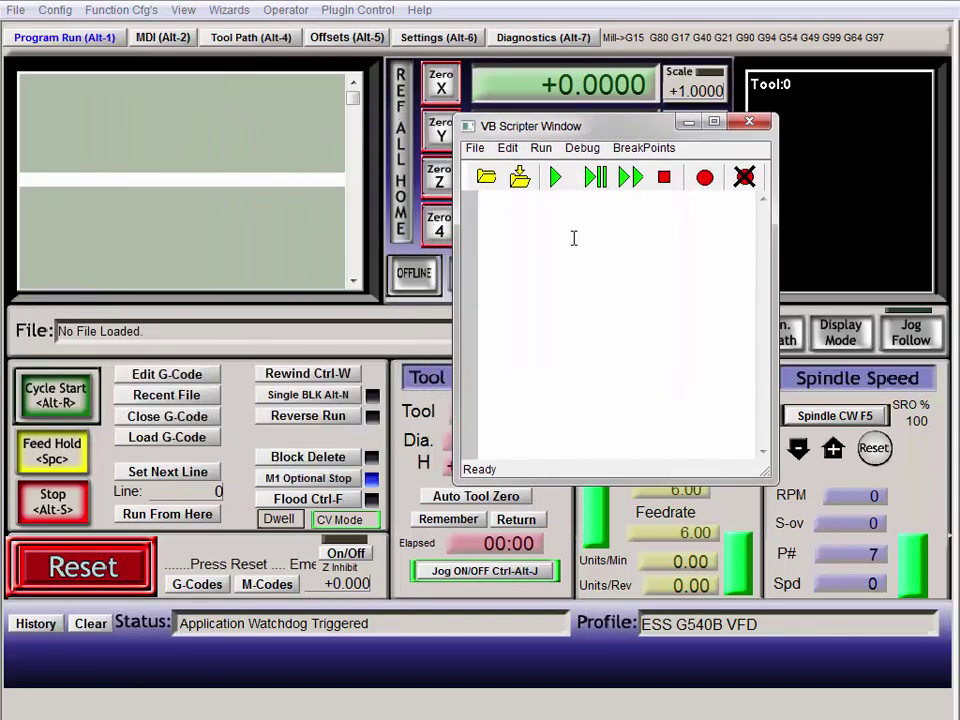
text(SetPulley(2))
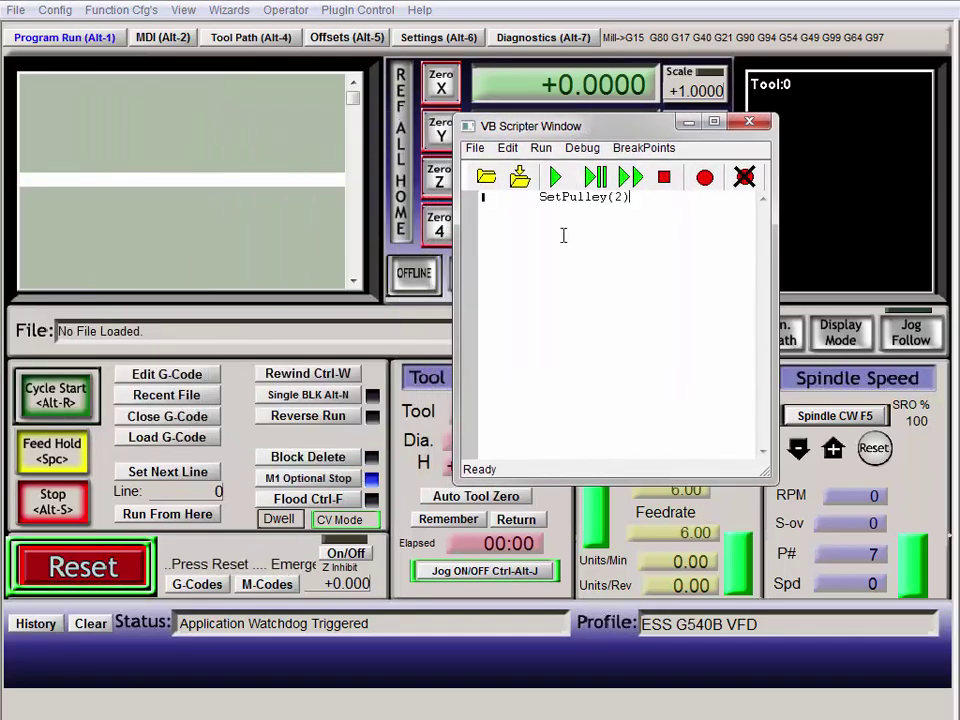
click(497, 204)
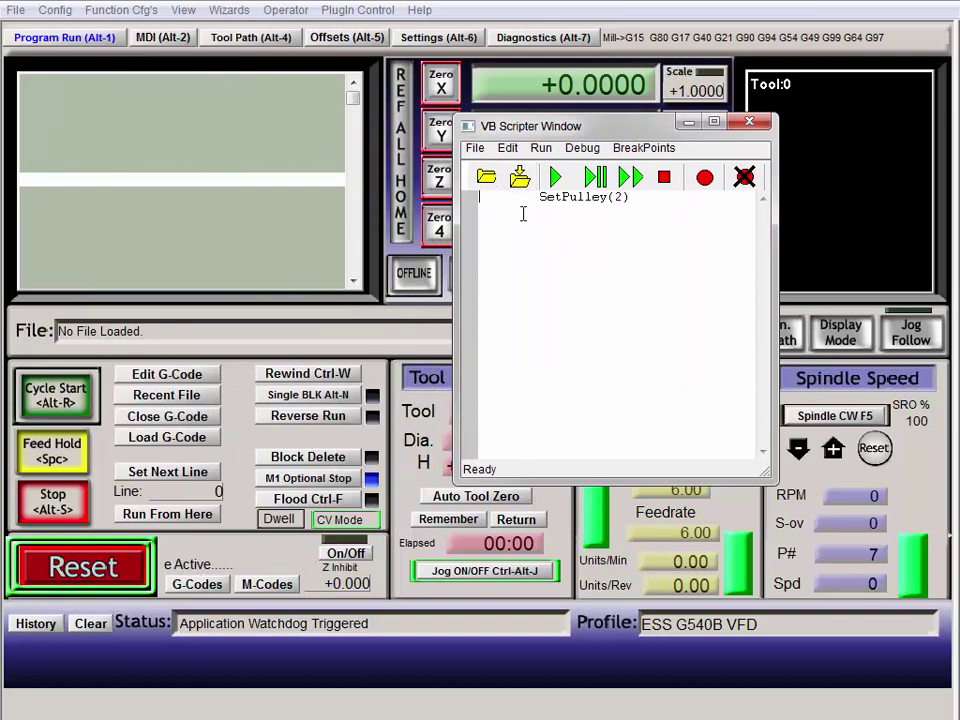
key(Delete)
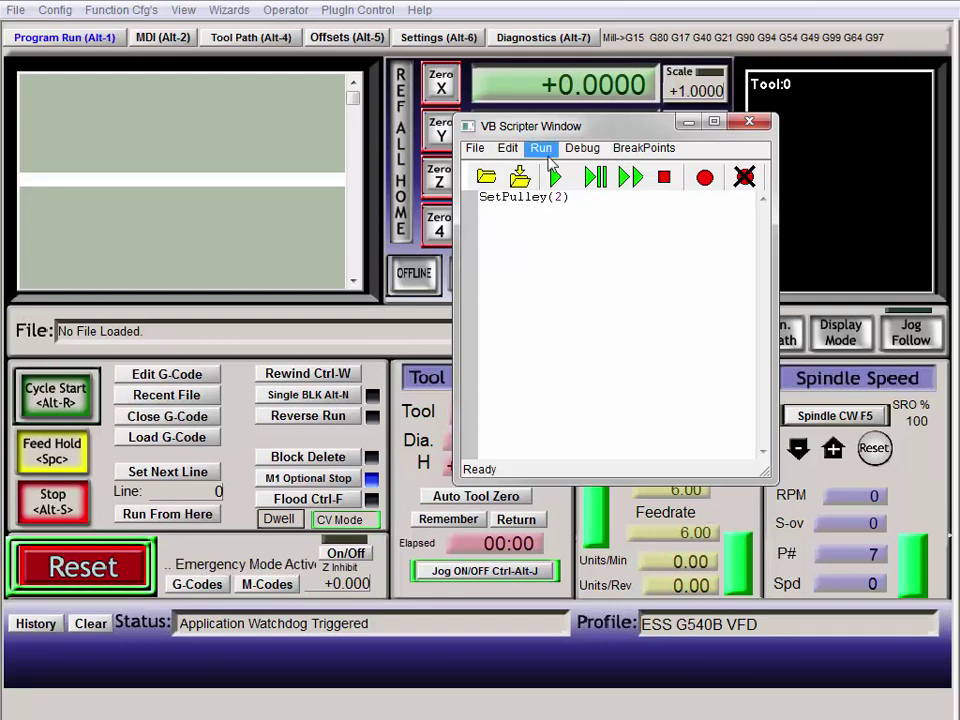
- Run the SetPulley(2) script, answering Yes to re-expand
click(543, 149)
click(564, 169)
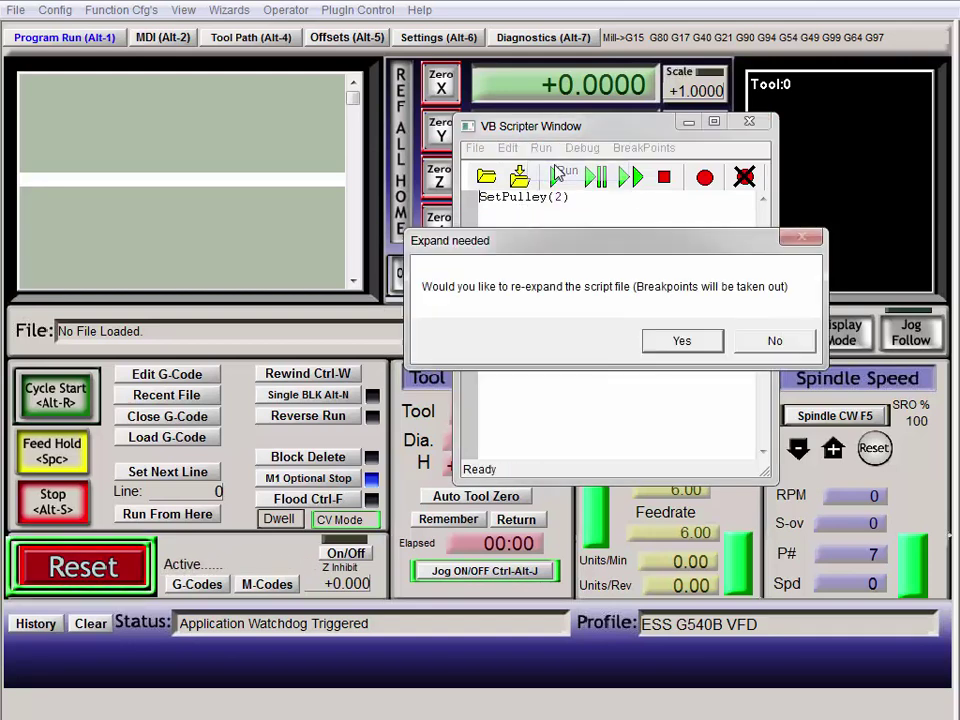
click(683, 343)
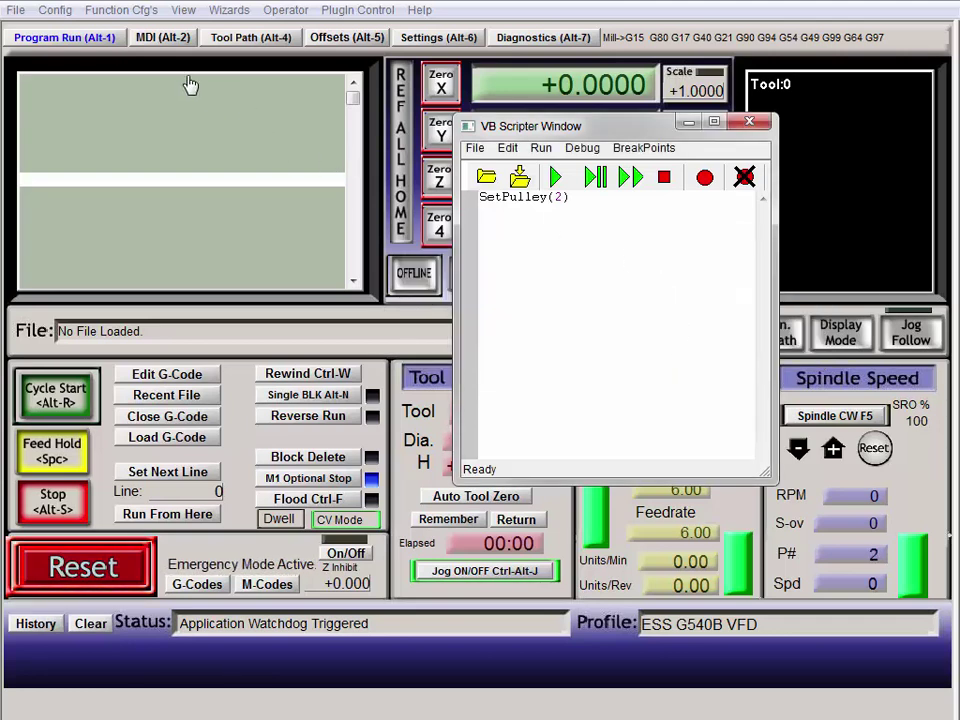
- Verify in Spindle Pulleys that pulley 2 is now current
click(53, 16)
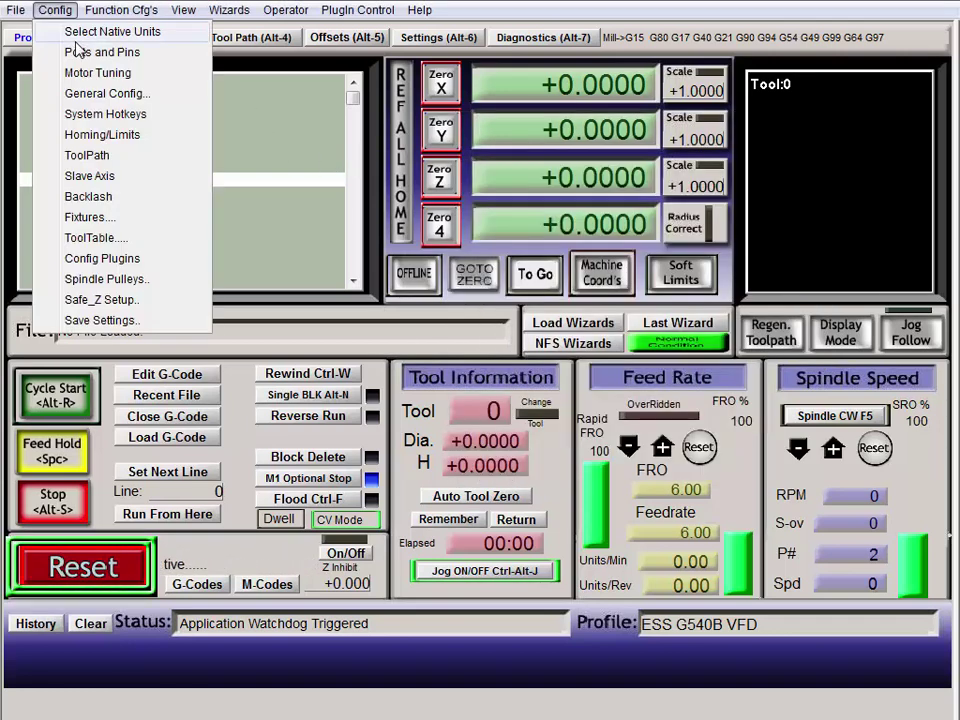
click(90, 280)
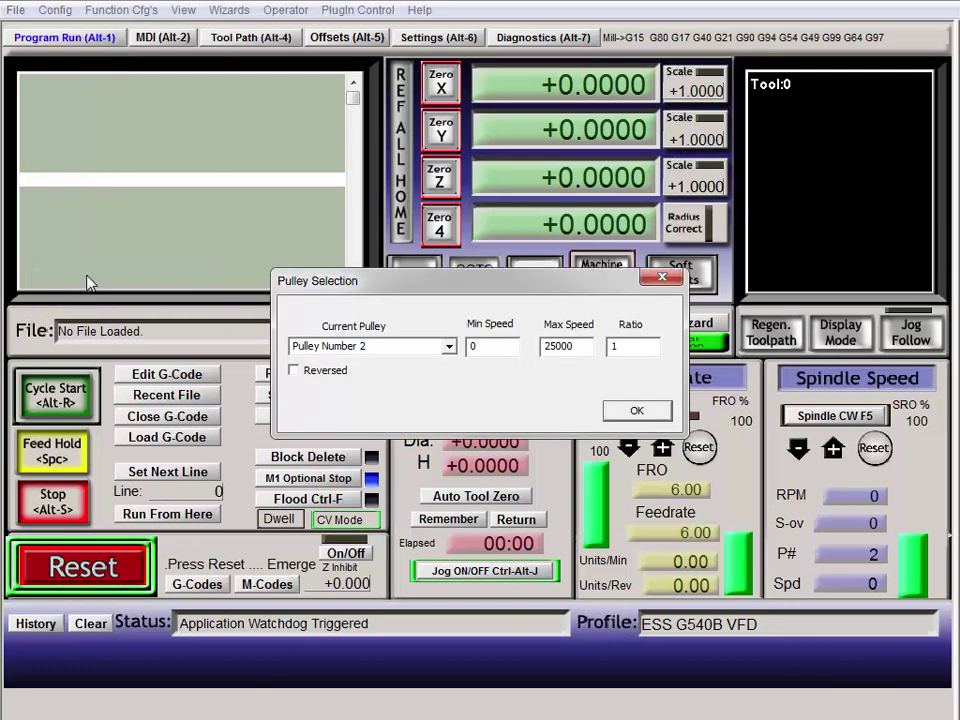
click(636, 410)
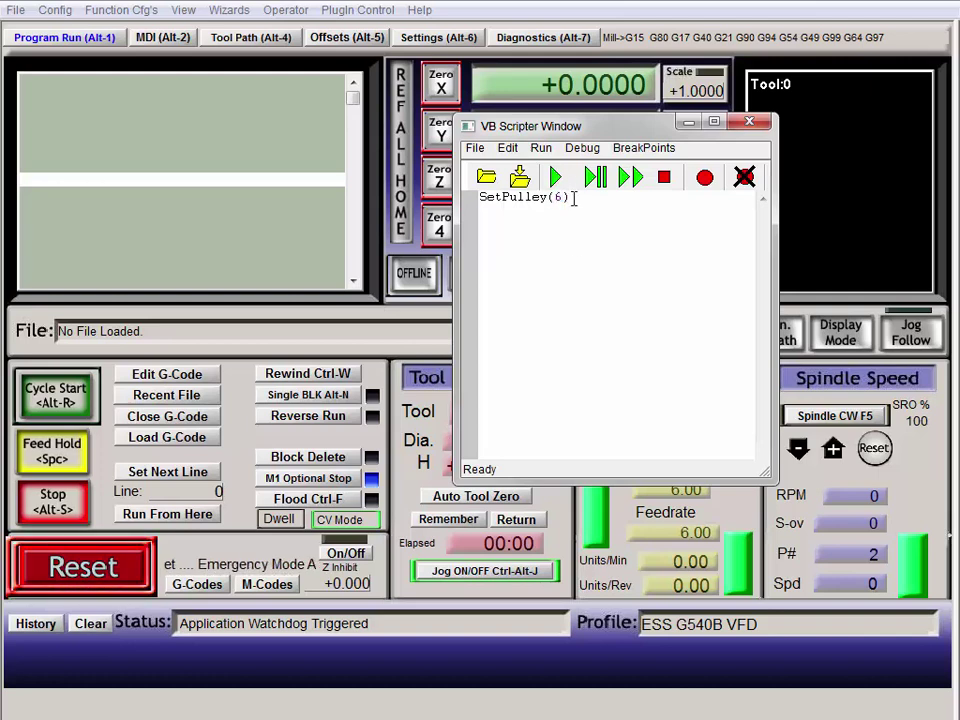
- Run the SetPulley(6) script and confirm Pulley Number 6 in Spindle Pulleys
click(541, 148)
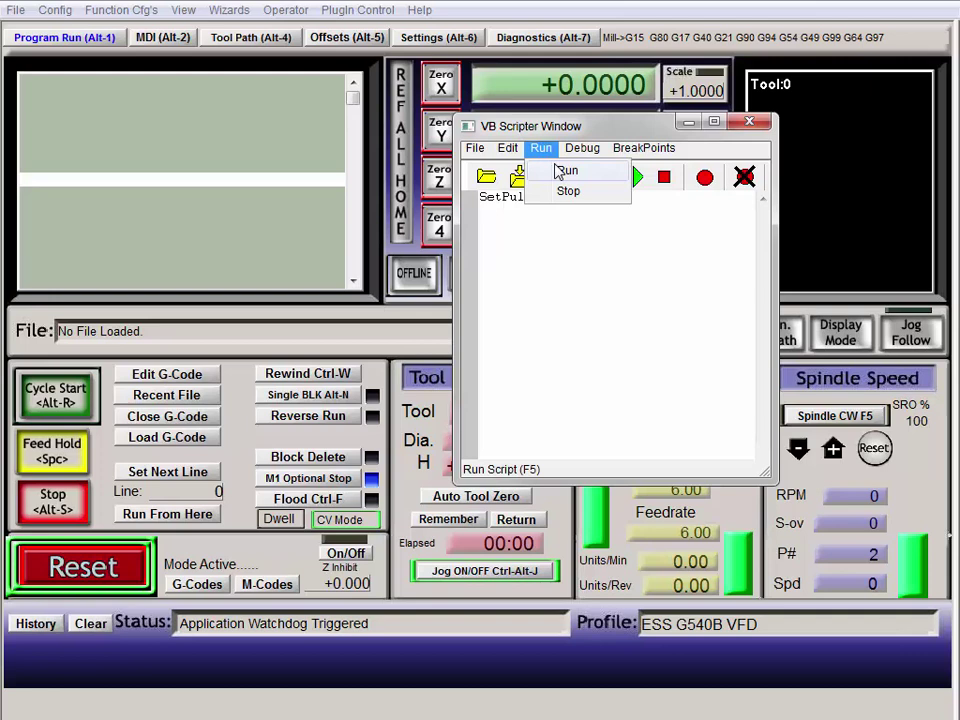
click(563, 171)
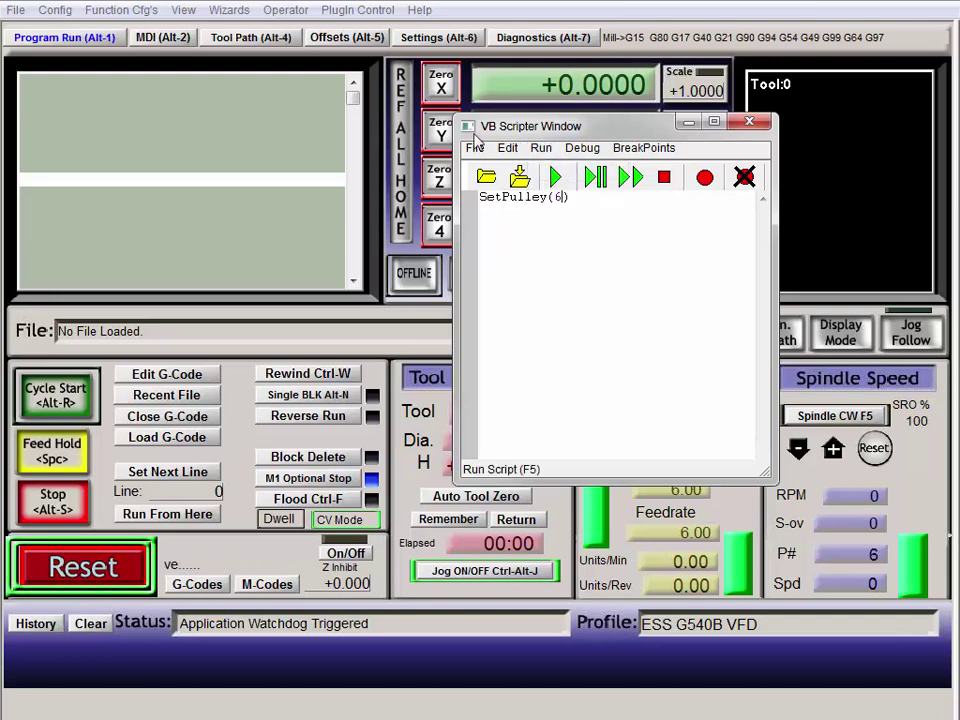
click(56, 9)
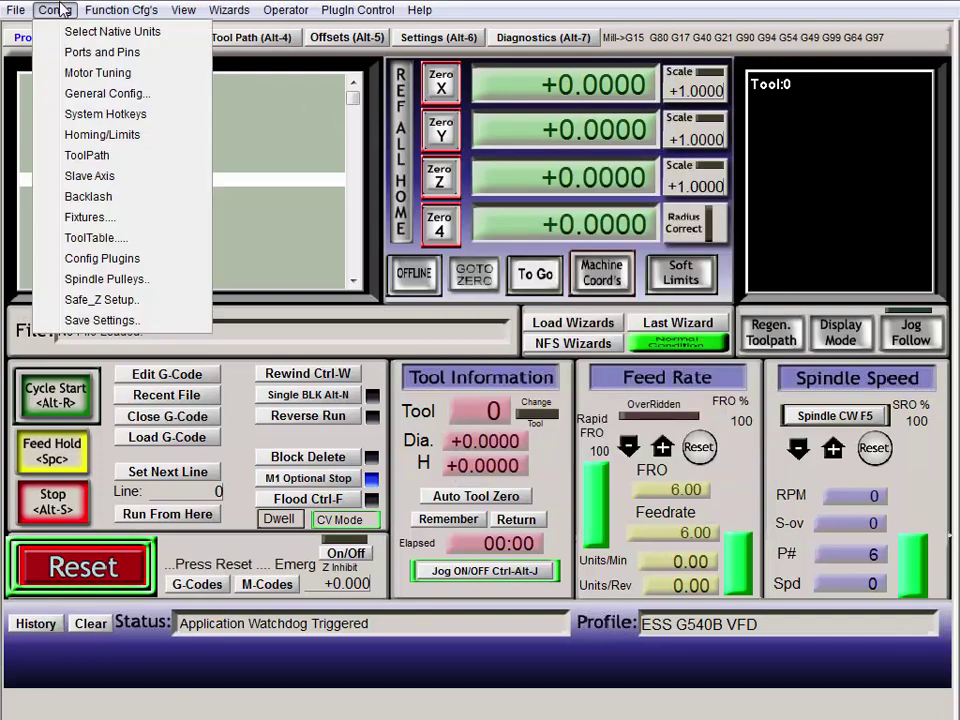
click(106, 279)
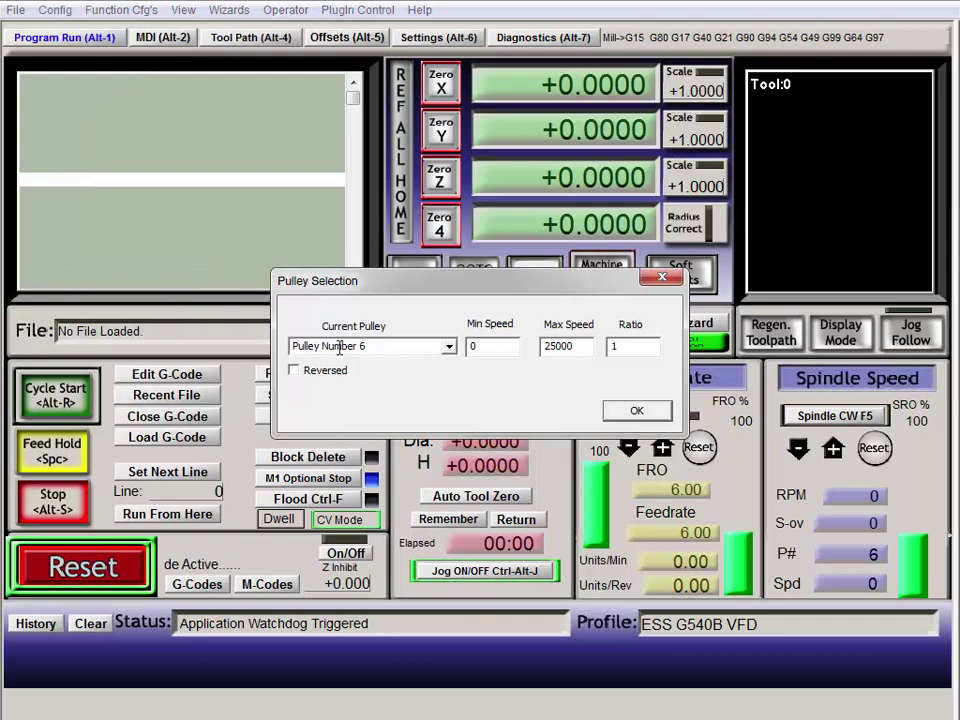
click(637, 410)
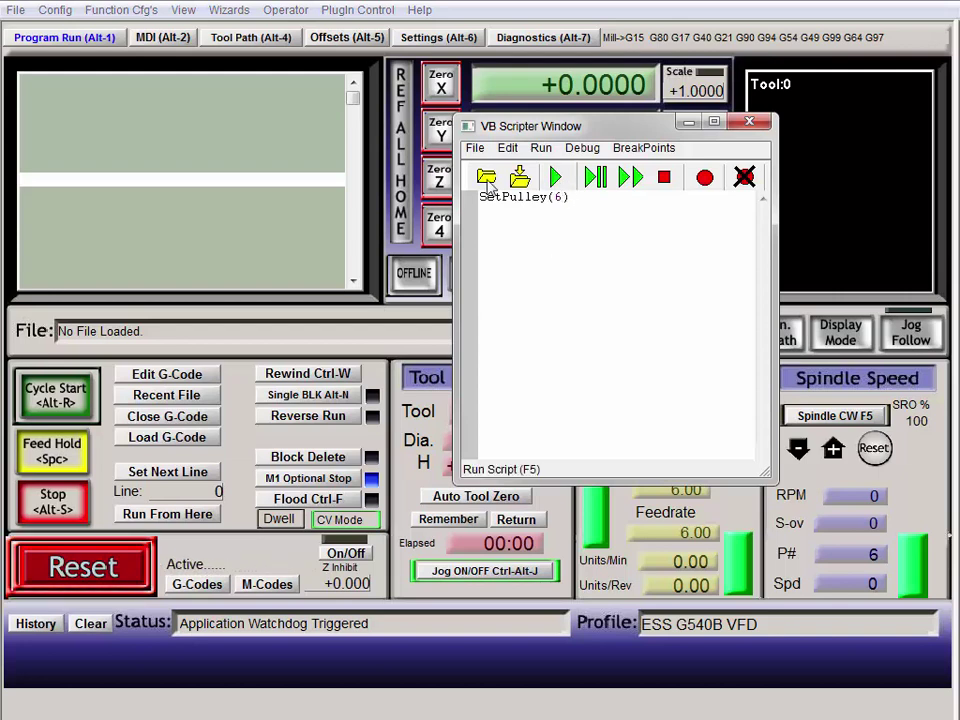
- Save the script as M406.m1s in Mach3\macros\G540_ESS
click(477, 150)
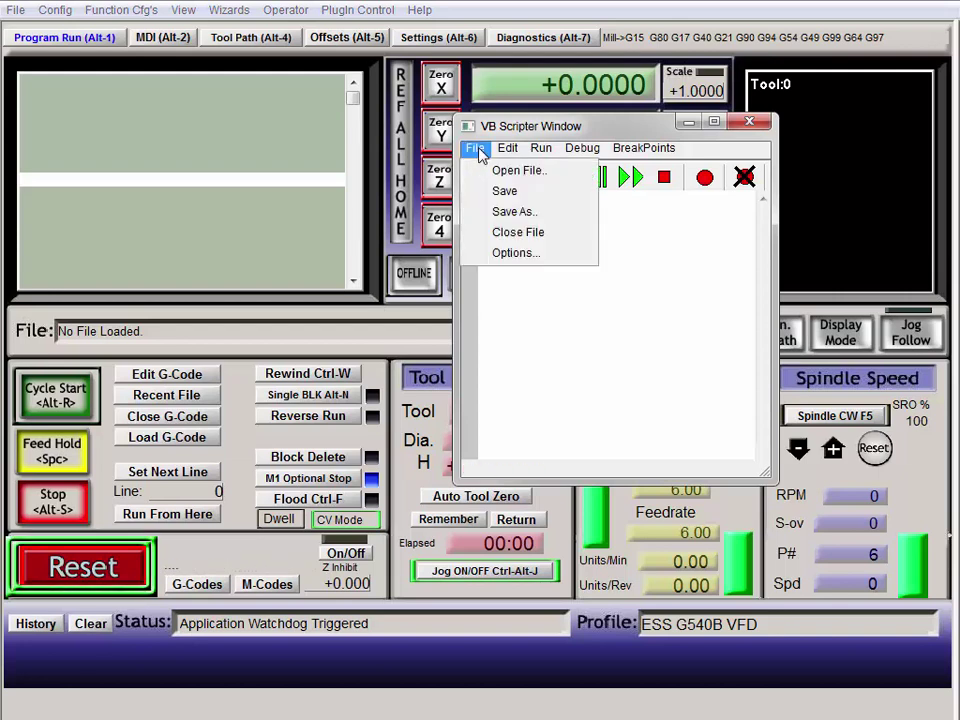
click(506, 212)
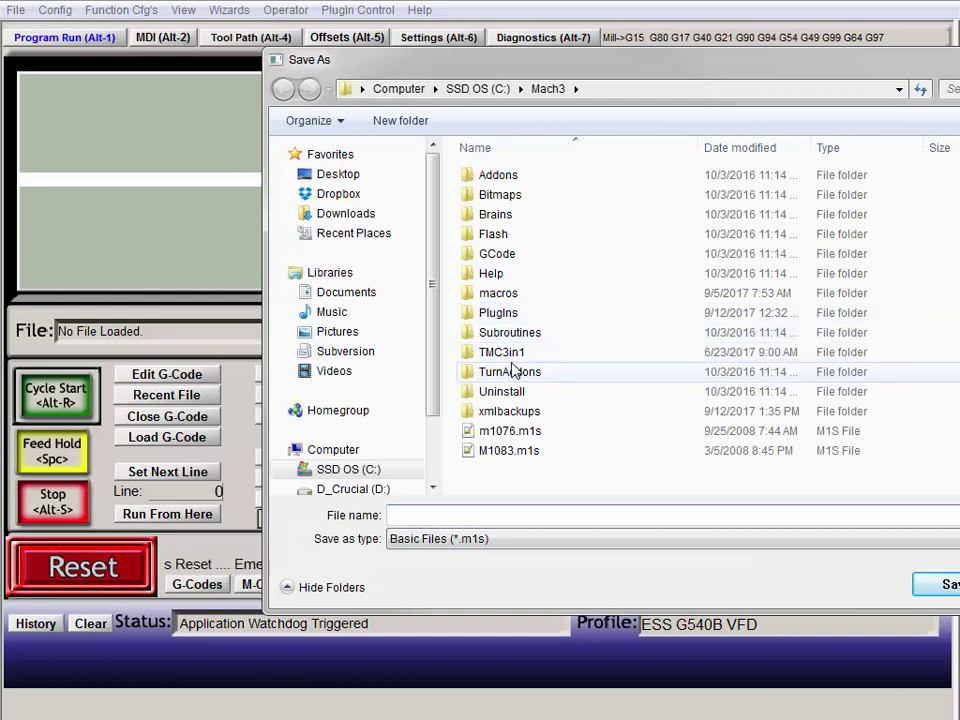
double_click(514, 293)
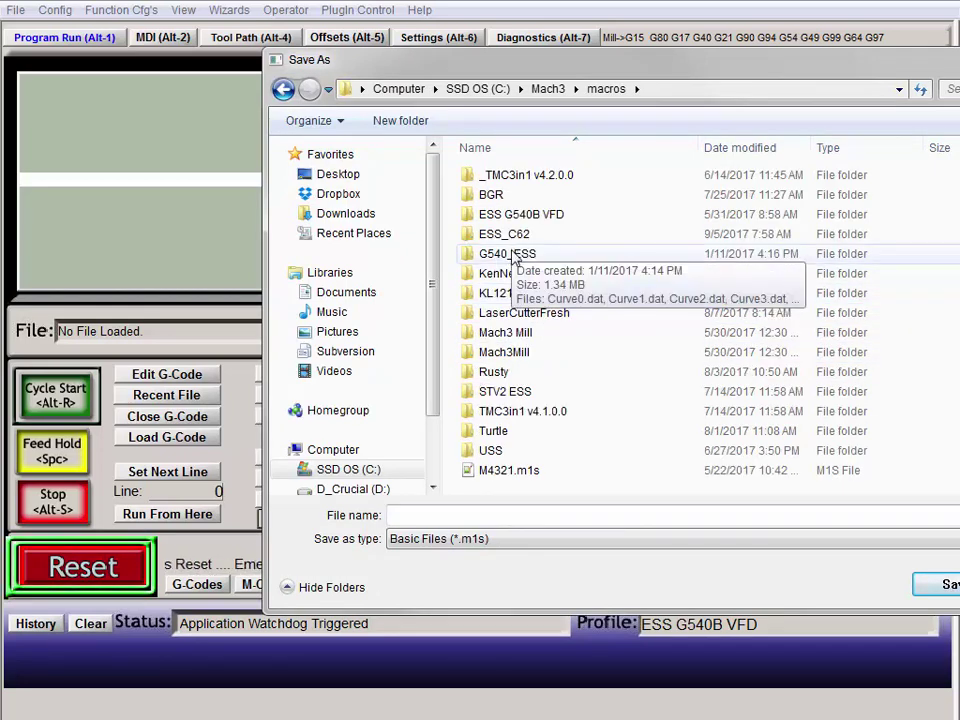
double_click(510, 254)
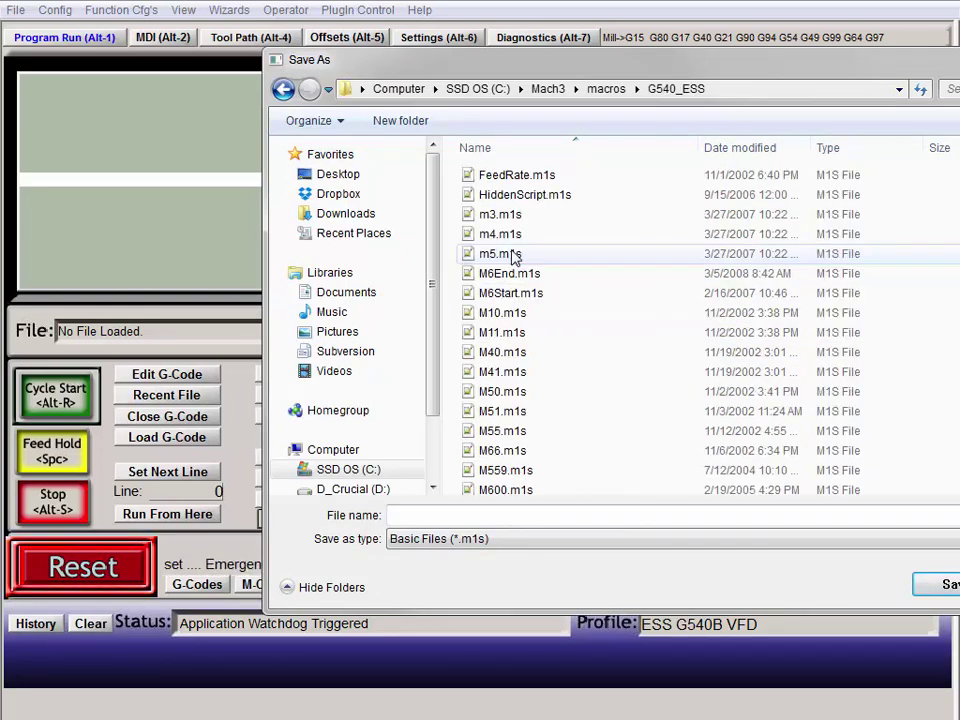
click(597, 514)
text(M)
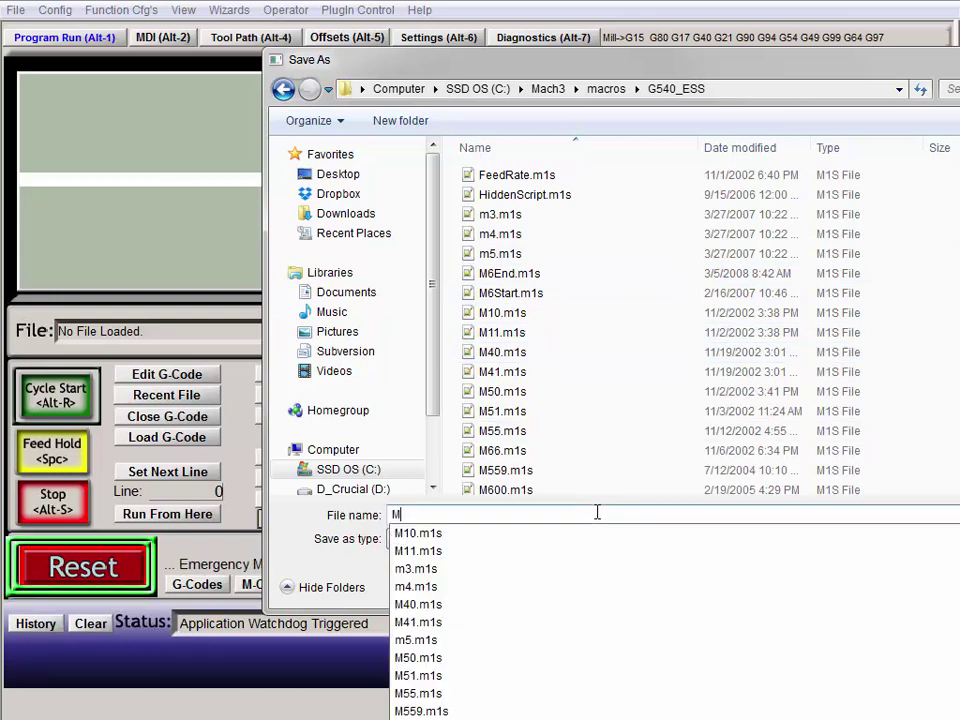
text(406)
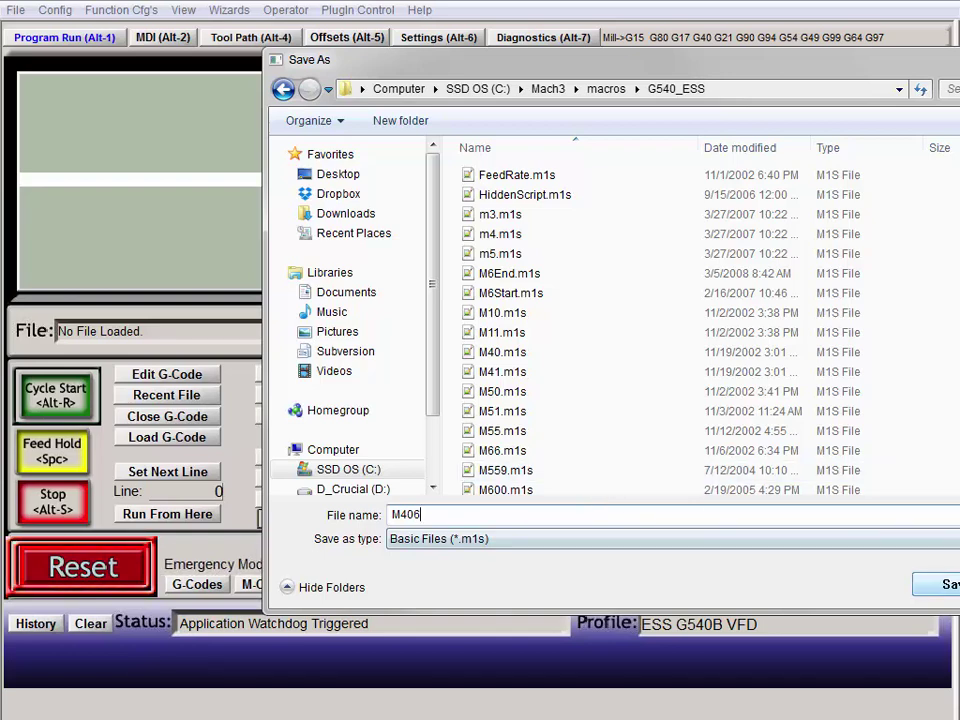
key(Return)
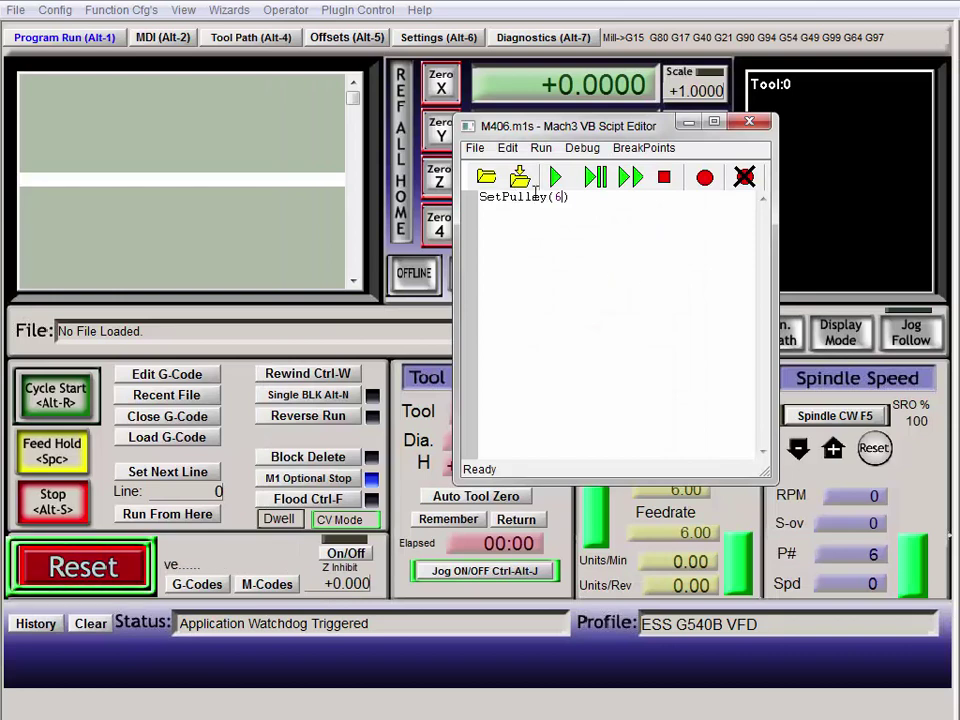
- Change the script to SetPulley(2), save it as M402.m1s, and close the editor
double_click(559, 198)
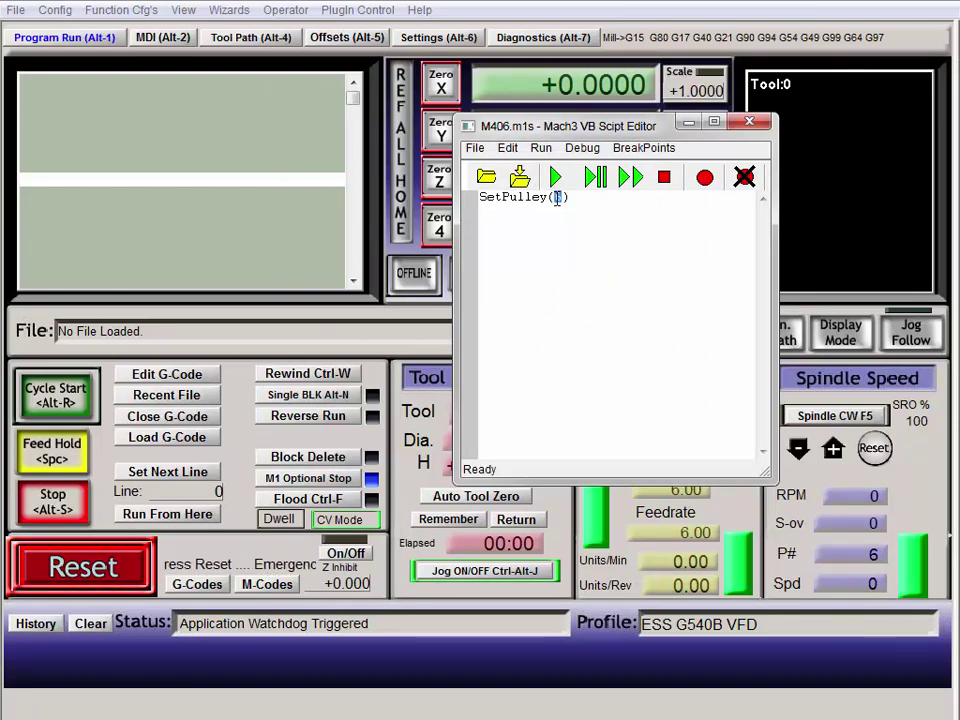
text(2)
click(475, 148)
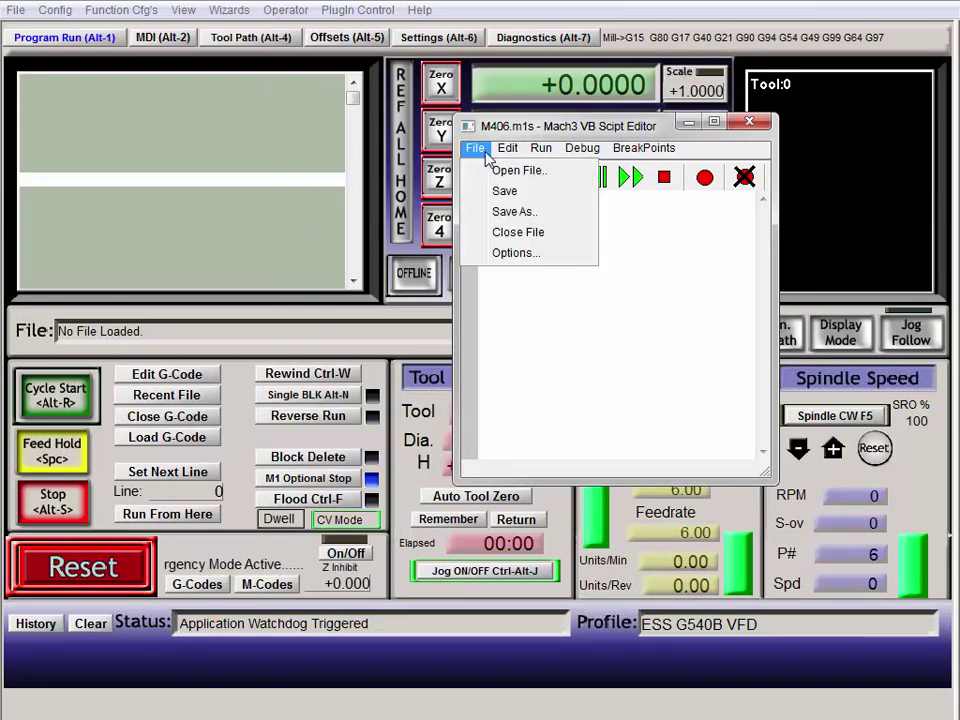
click(508, 212)
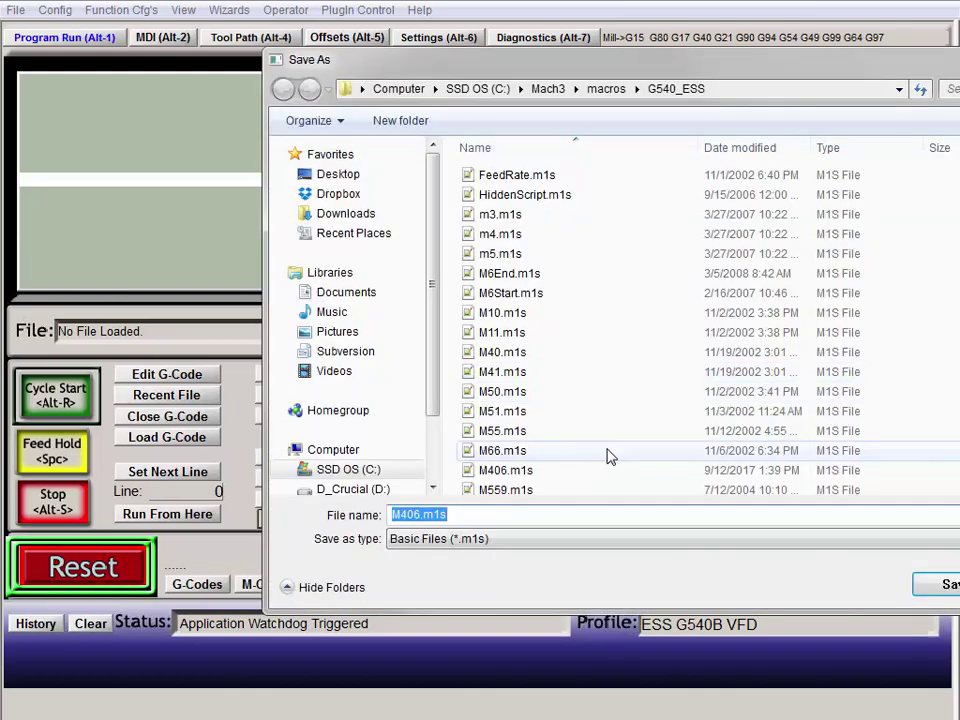
click(420, 514)
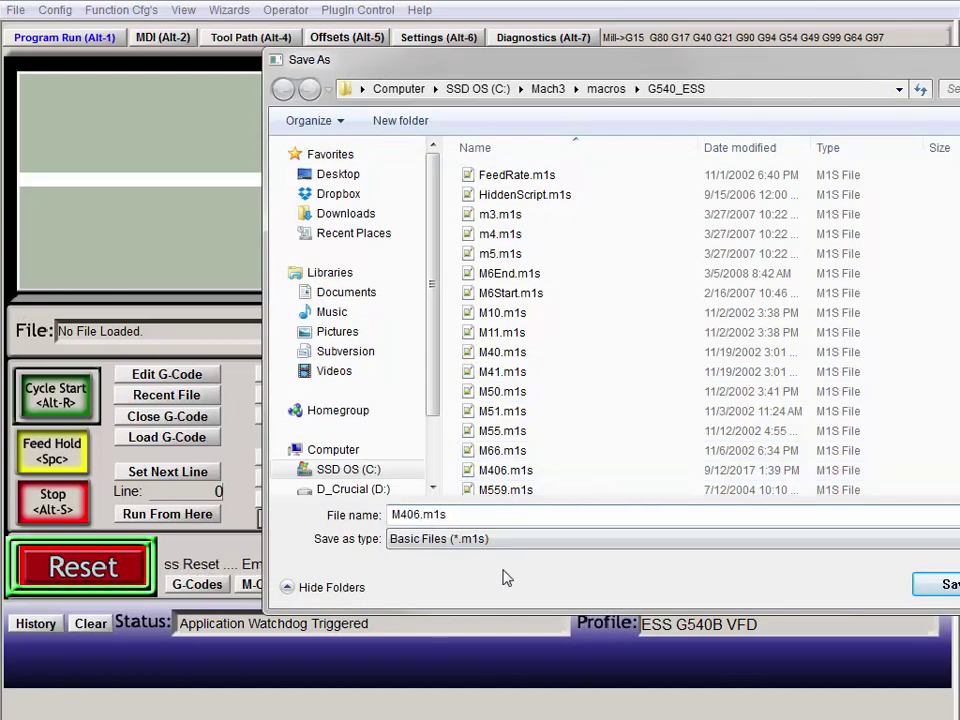
key(BackSpace)
text(2)
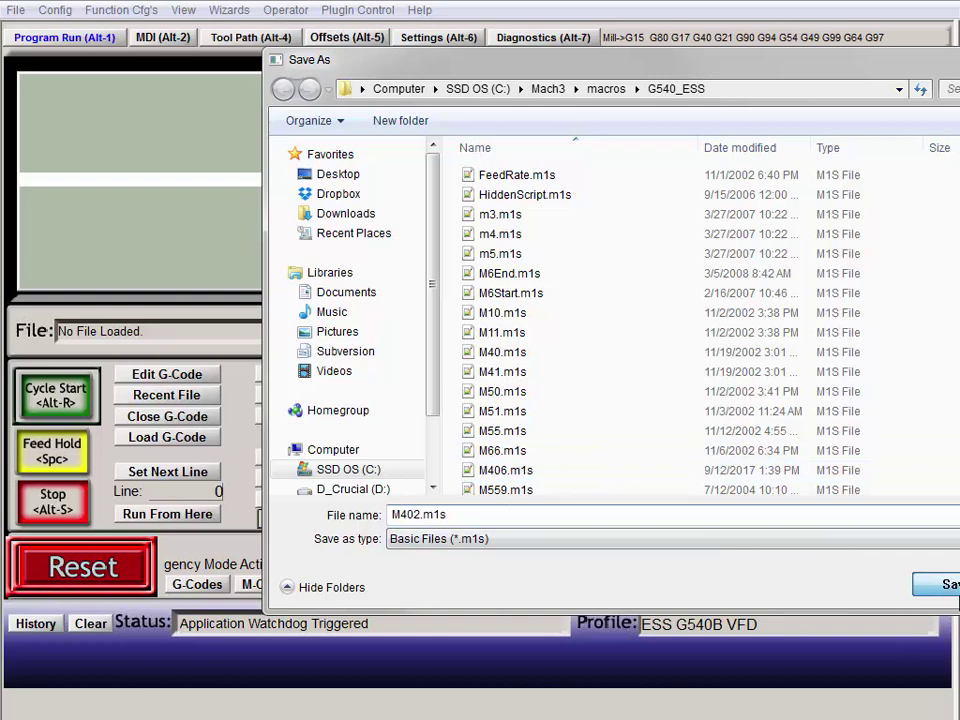
click(935, 588)
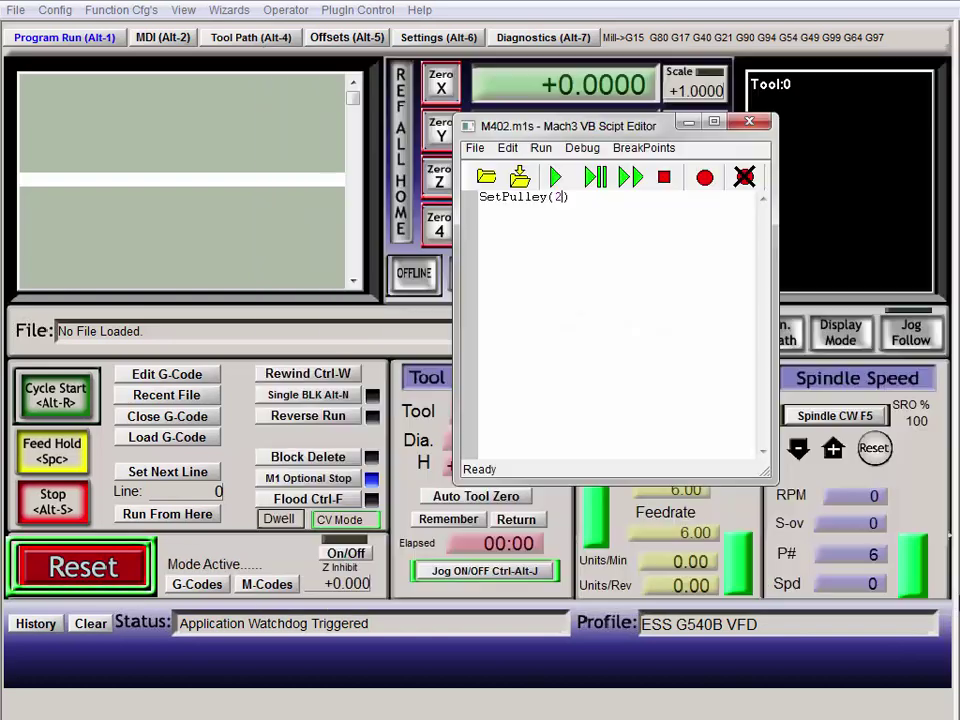
click(750, 121)
click(750, 122)
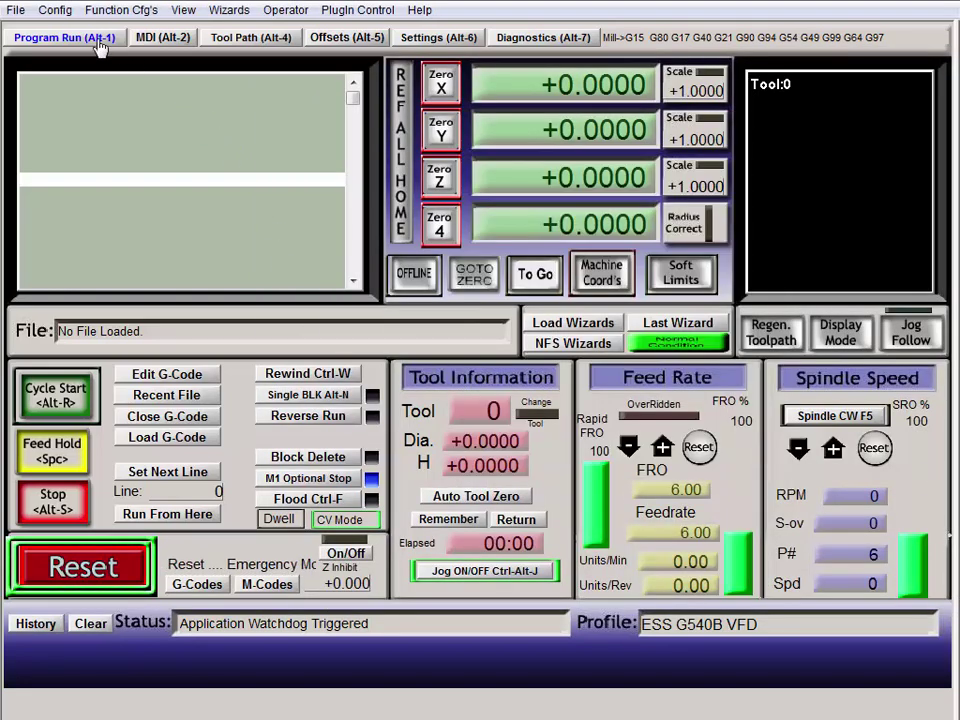
- Run M402 from MDI and verify pulley 2 in Spindle Pulleys
click(155, 42)
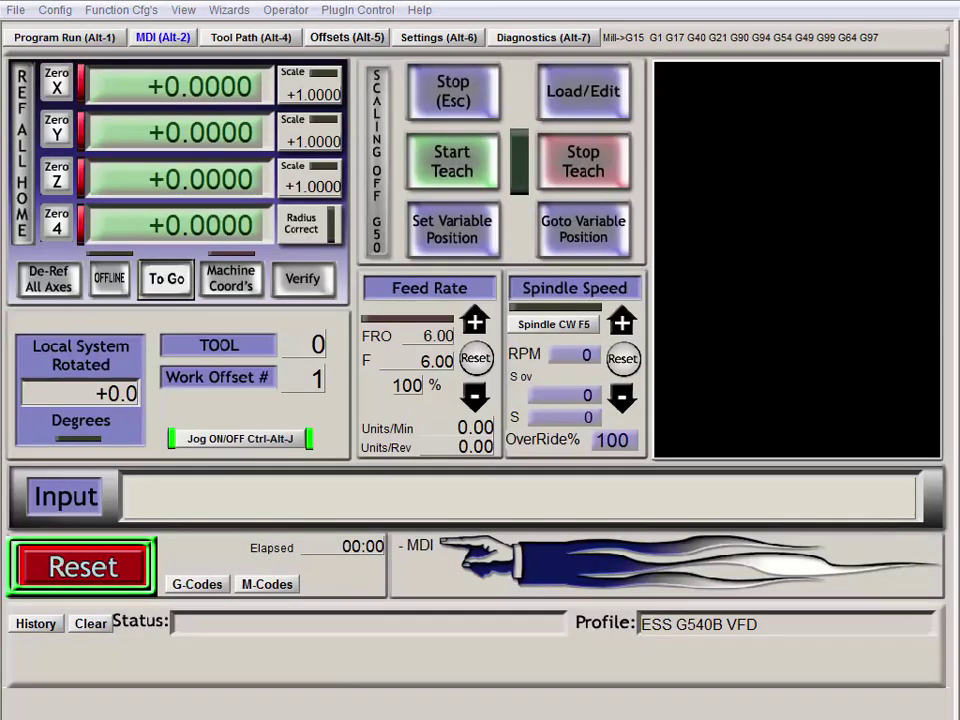
click(270, 485)
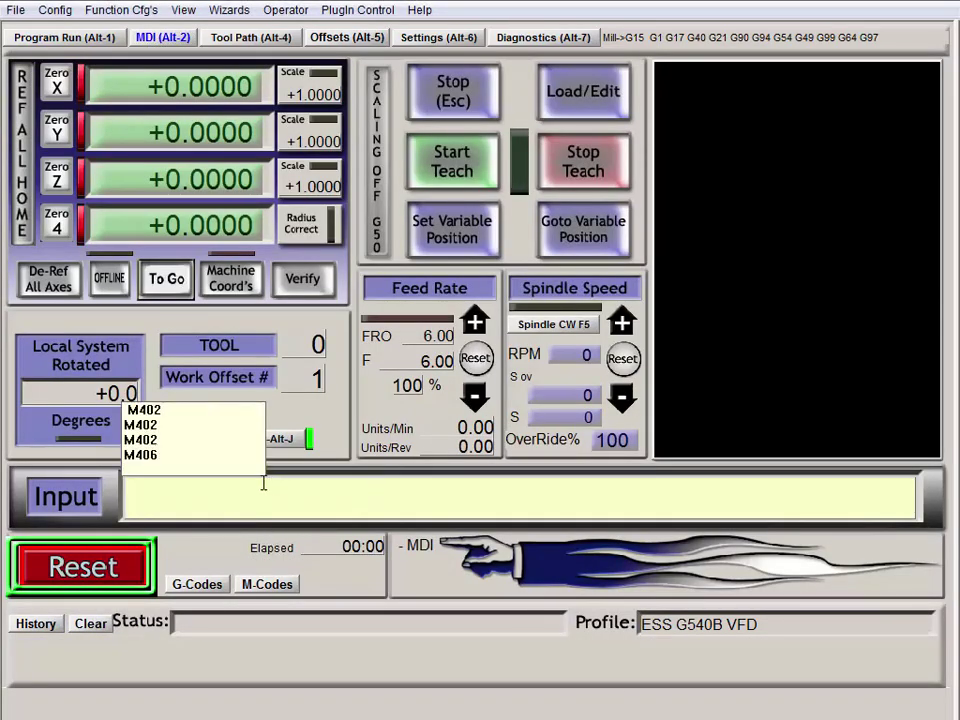
key(Escape)
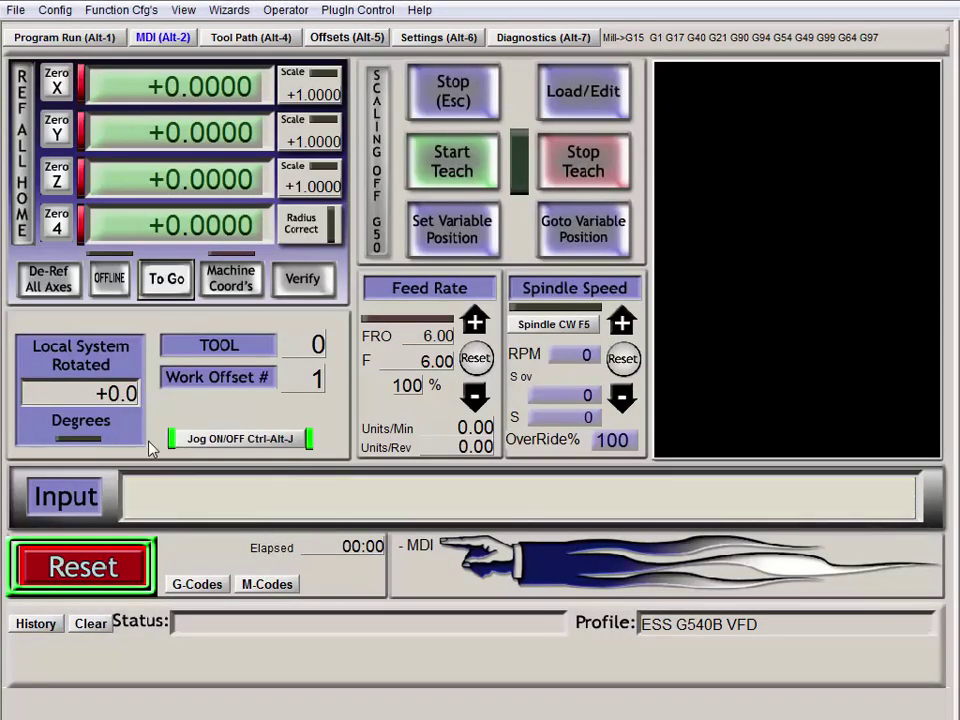
click(156, 496)
text(m402)
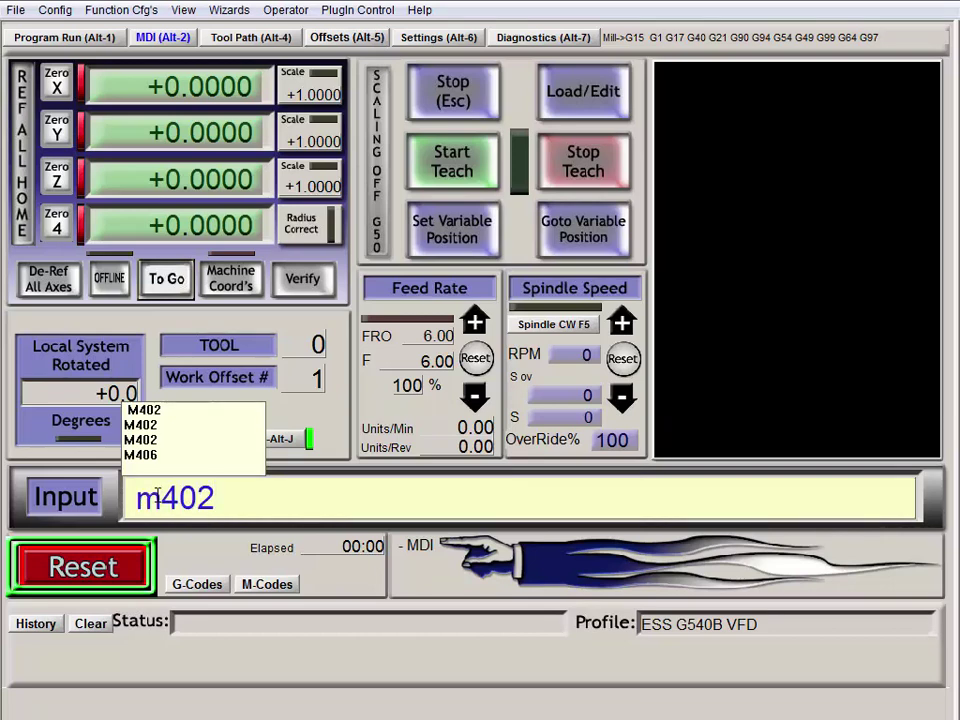
key(Return)
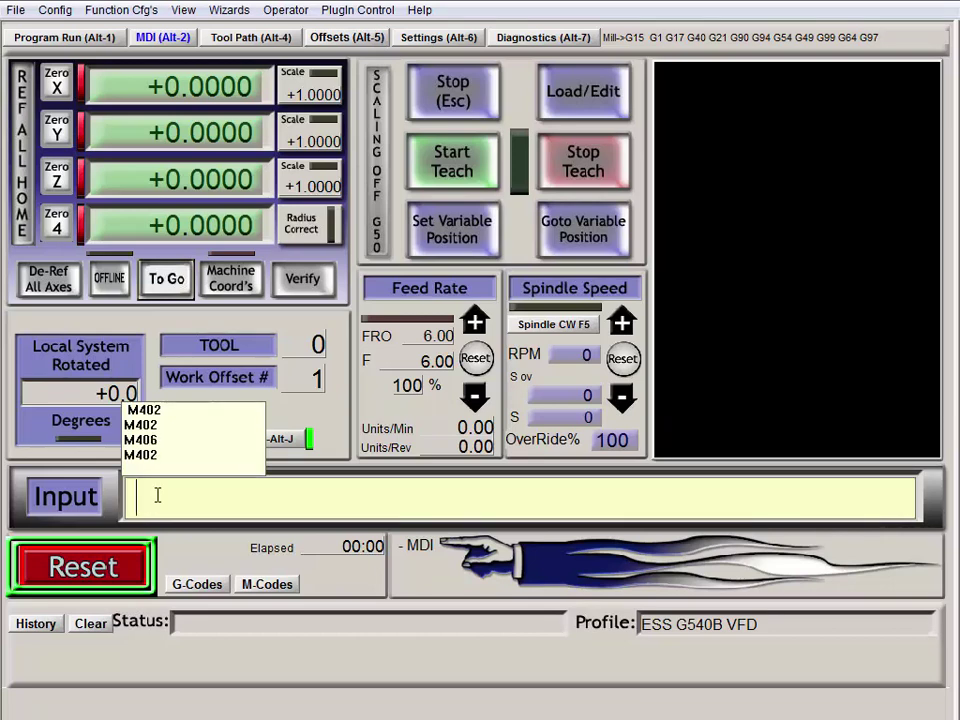
click(56, 10)
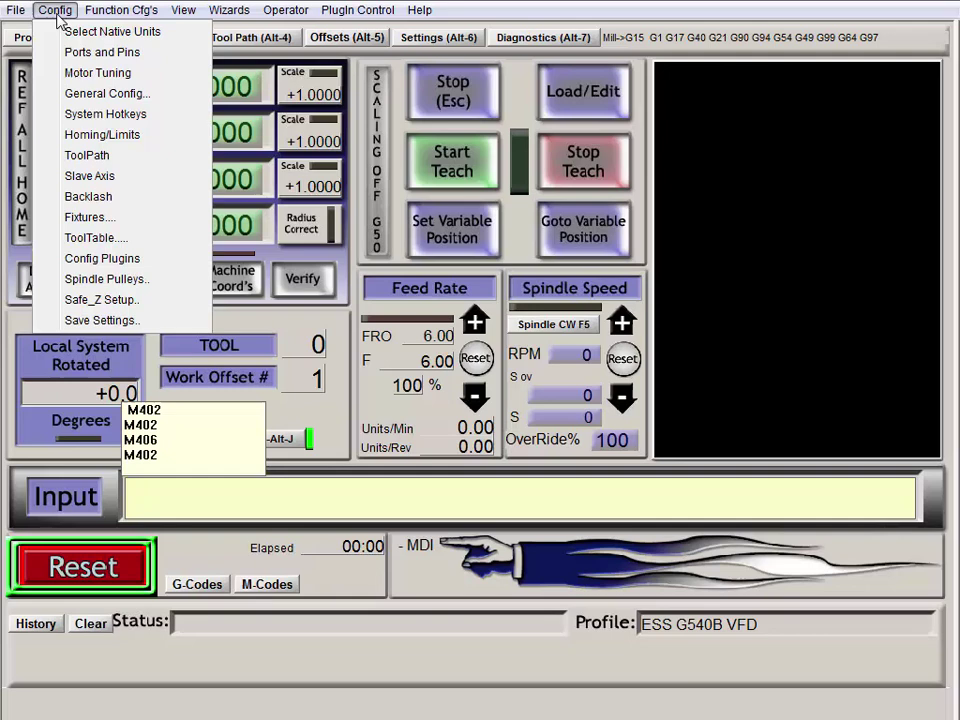
click(105, 279)
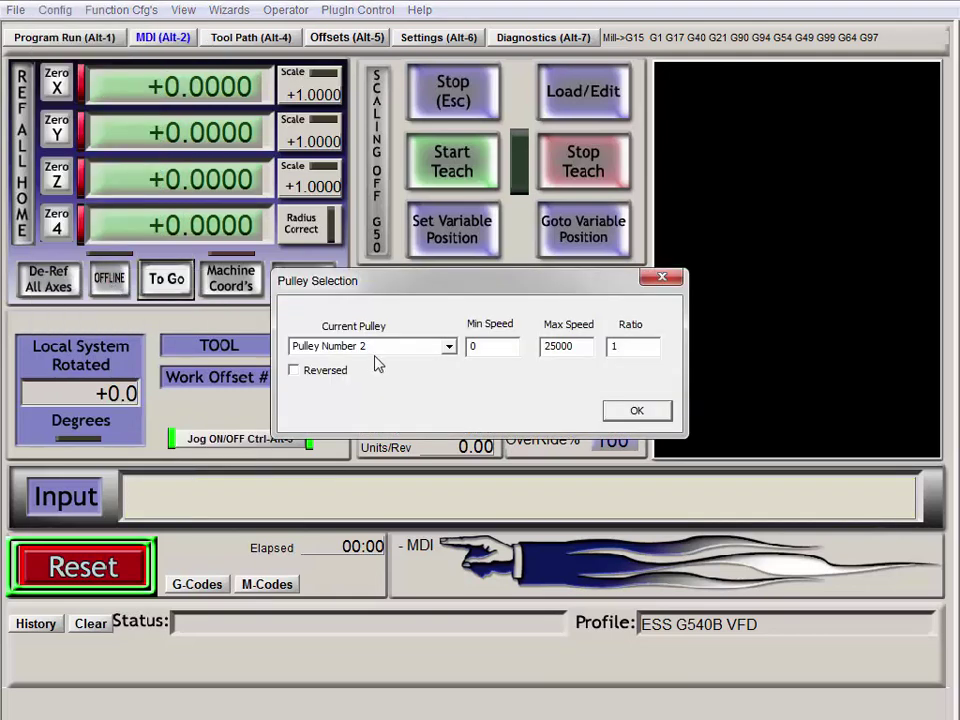
click(645, 417)
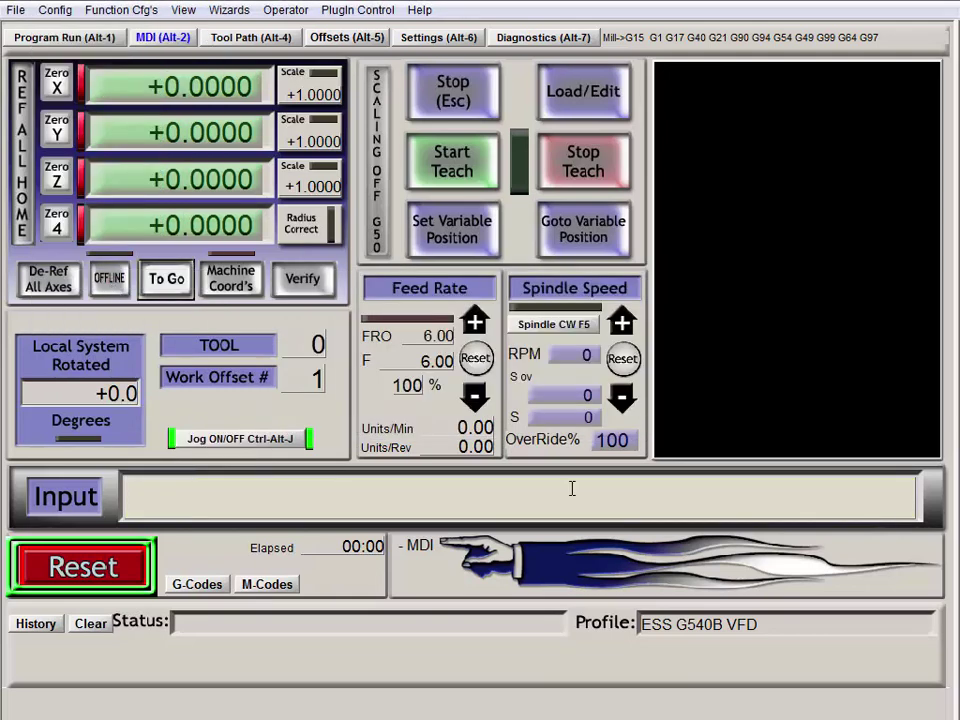
- Run M406 from MDI and check Spindle Pulleys shows pulley 6
click(572, 488)
key(Down)
key(Down)
key(Down)
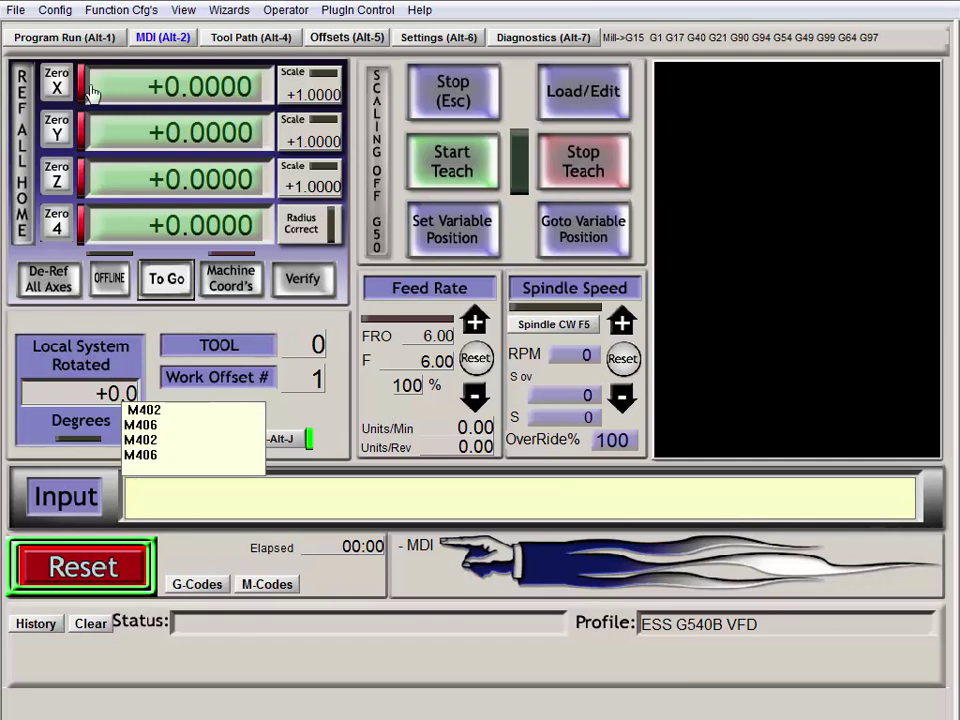
click(56, 11)
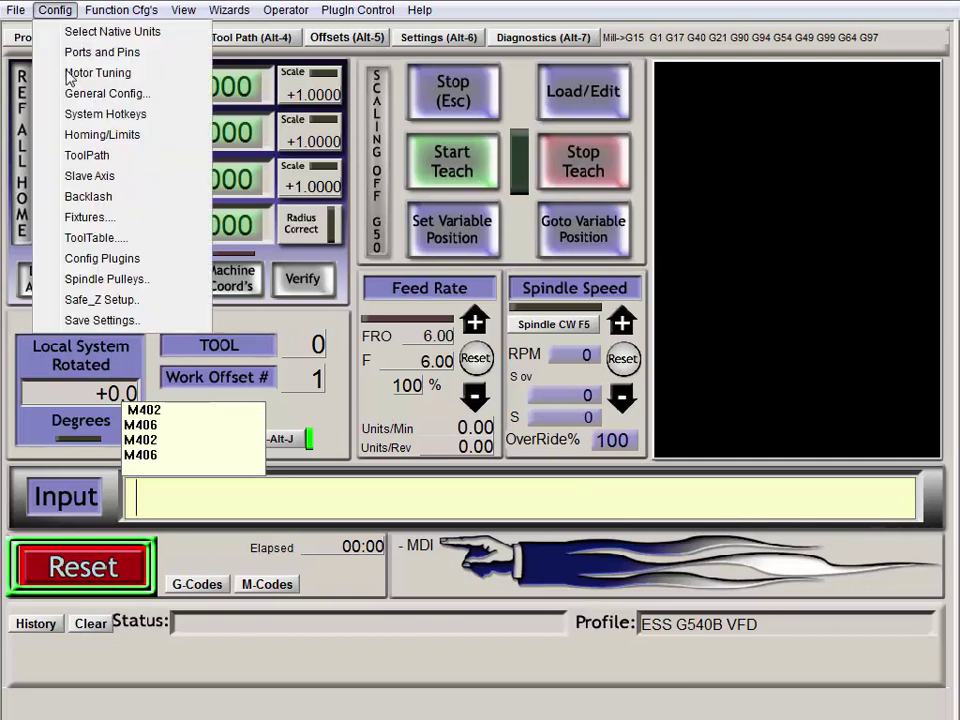
click(105, 279)
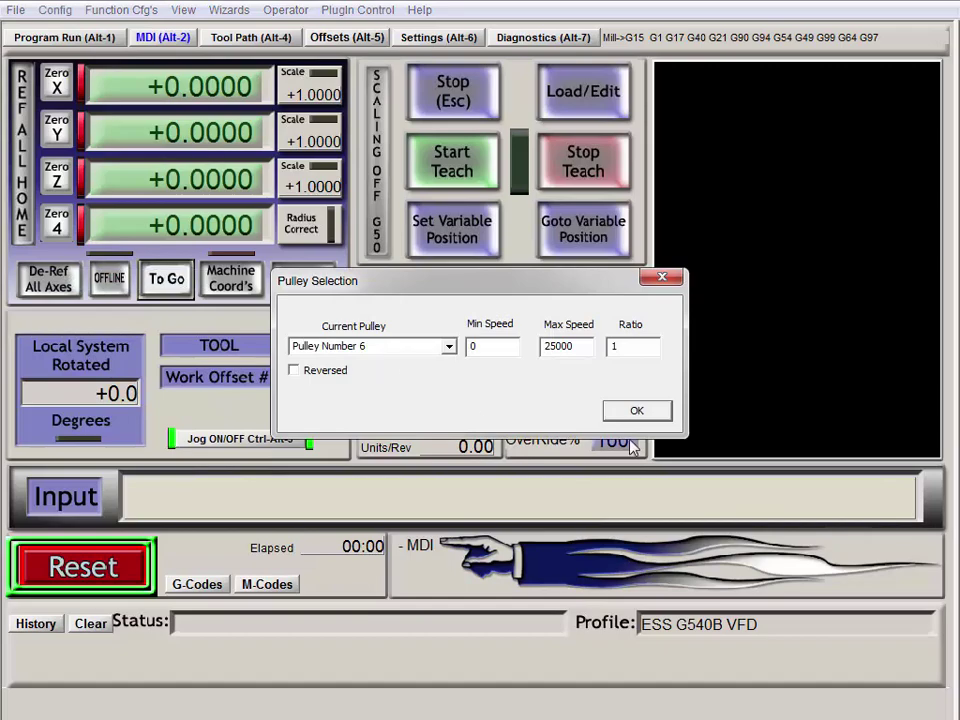